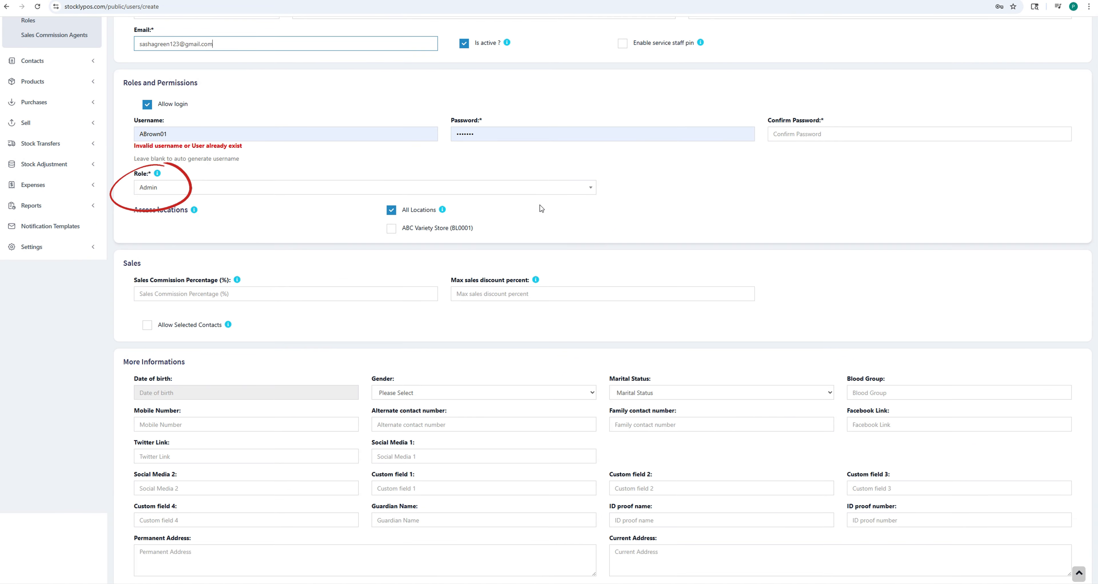
Examine the roles that can be assigned to the new user.
left_click(590, 188)
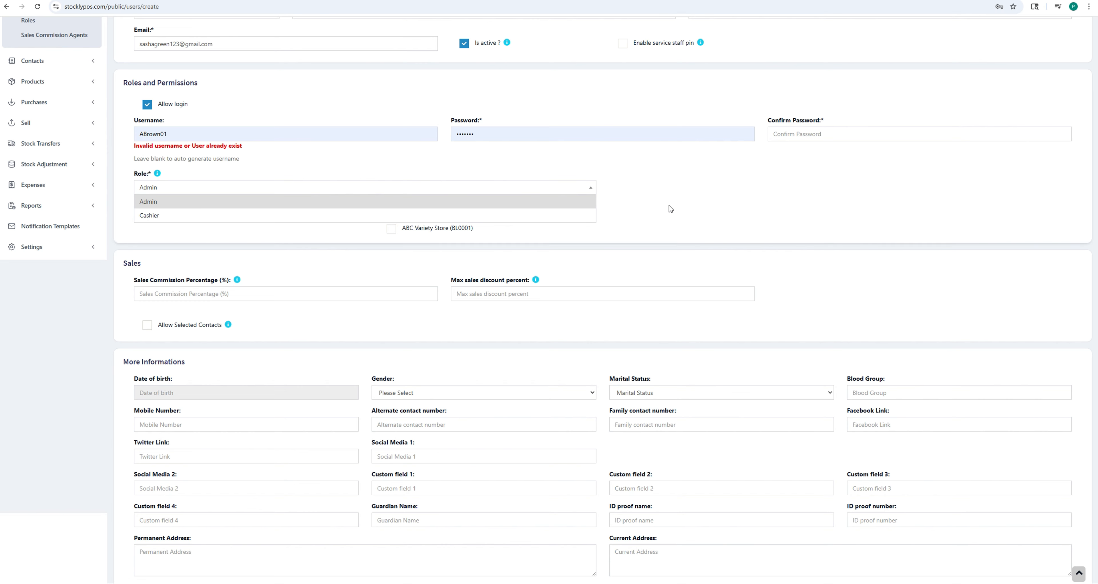
scroll(355, 293, "down", 3)
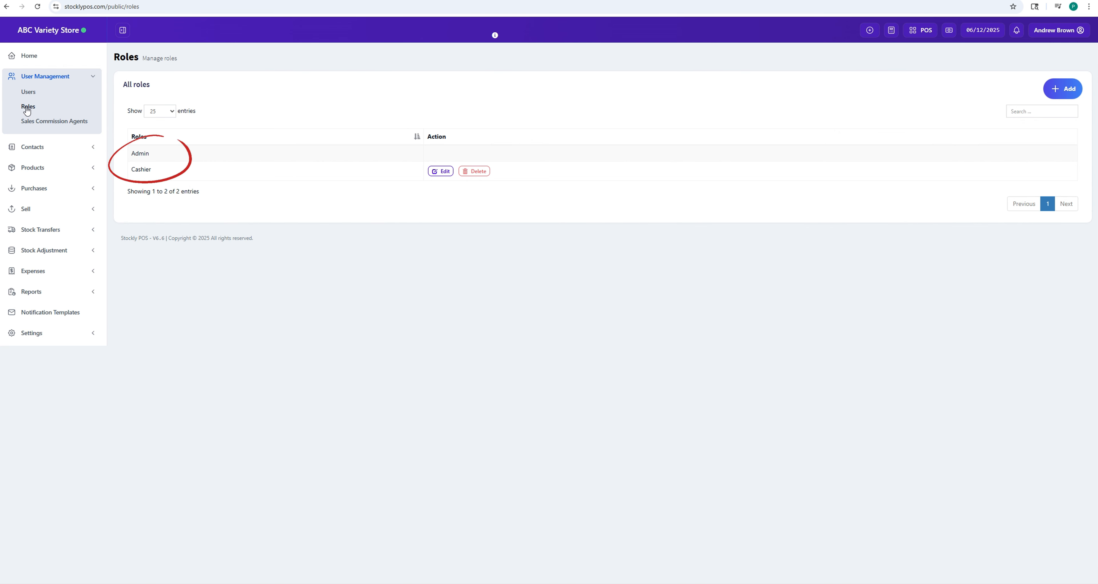
Draft a new role named Manager with all Others and User permissions selected, and review the remaining permission groups.
left_click(27, 107)
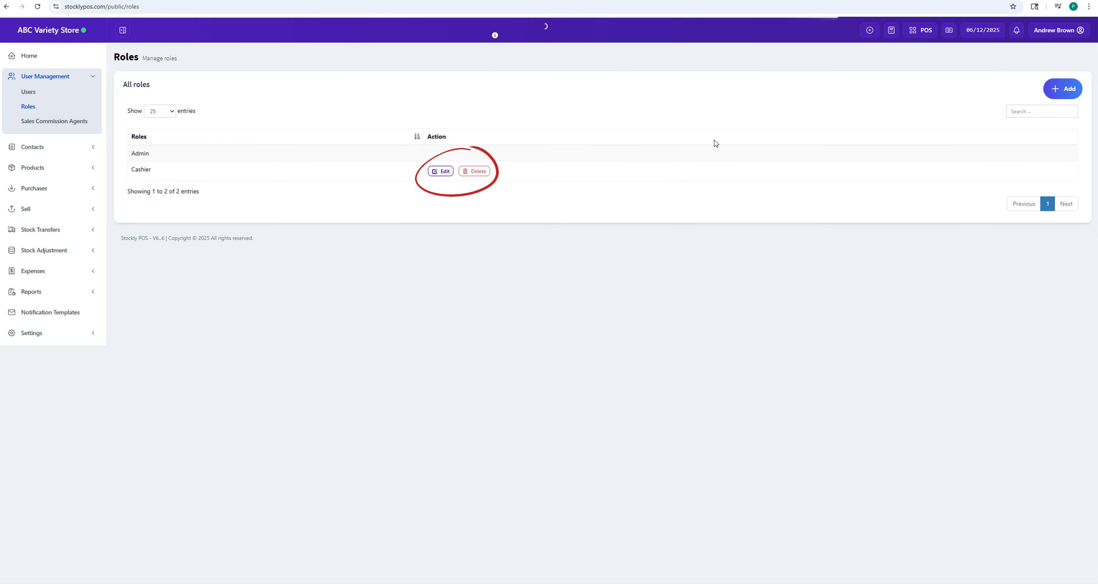
left_click(1062, 90)
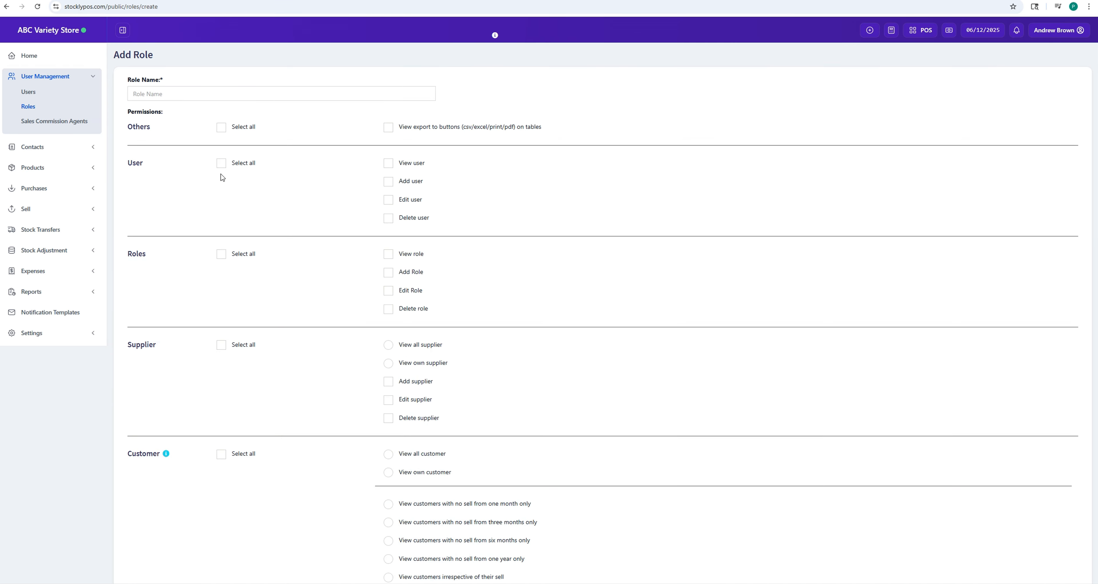
left_click(150, 95)
type("Manager")
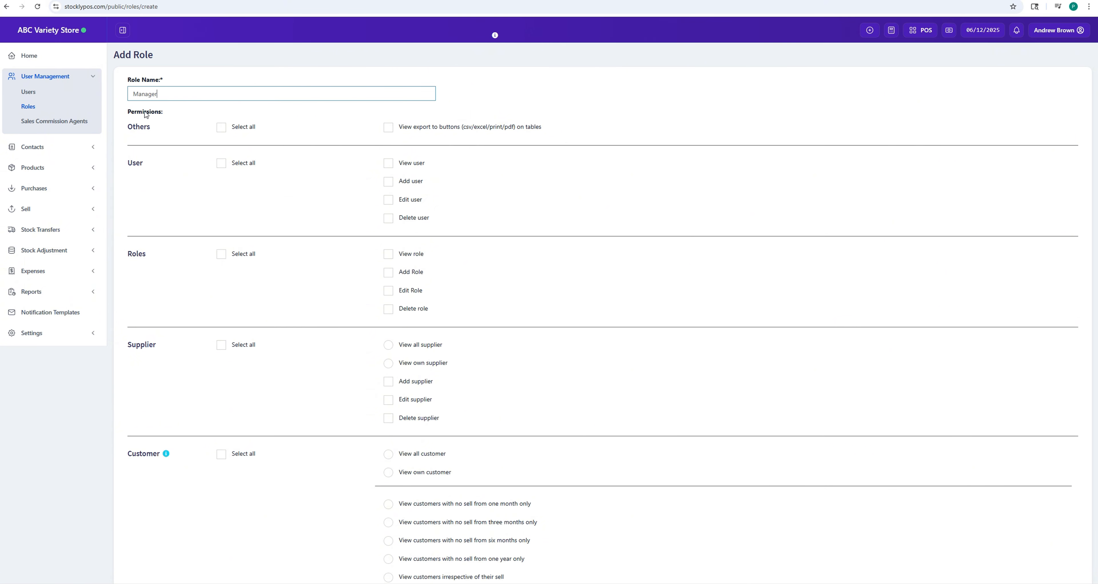
left_click(220, 127)
left_click(221, 162)
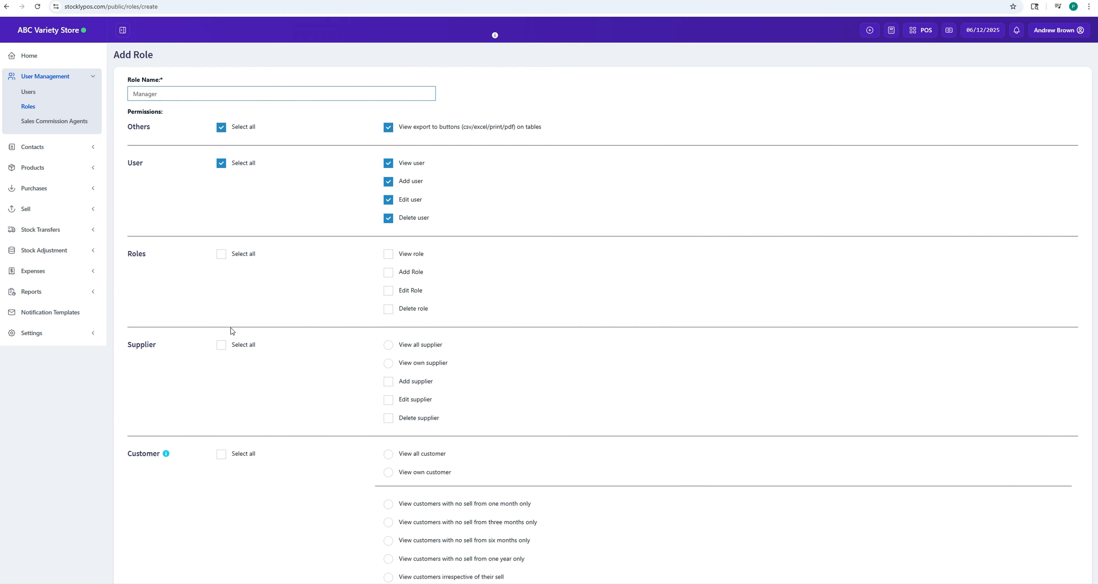
scroll(235, 356, "down", 5)
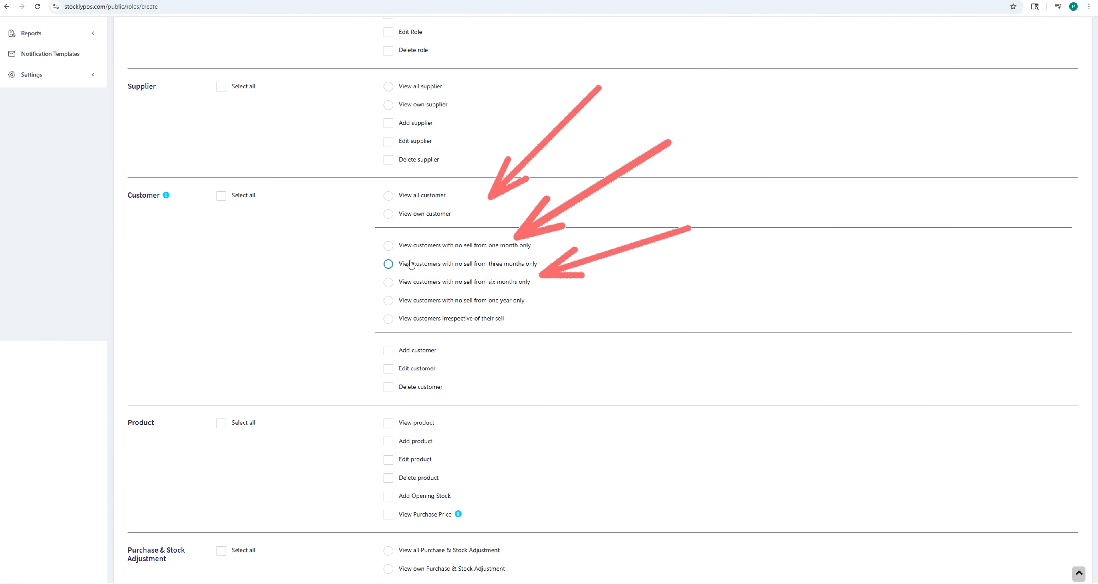
scroll(366, 366, "down", 5)
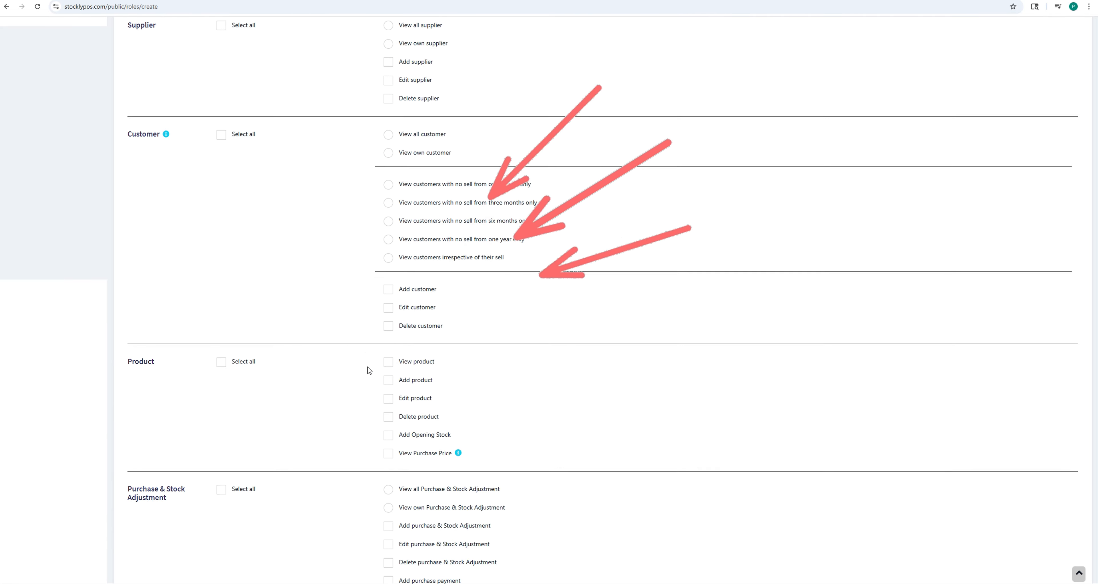
scroll(426, 255, "down", 4)
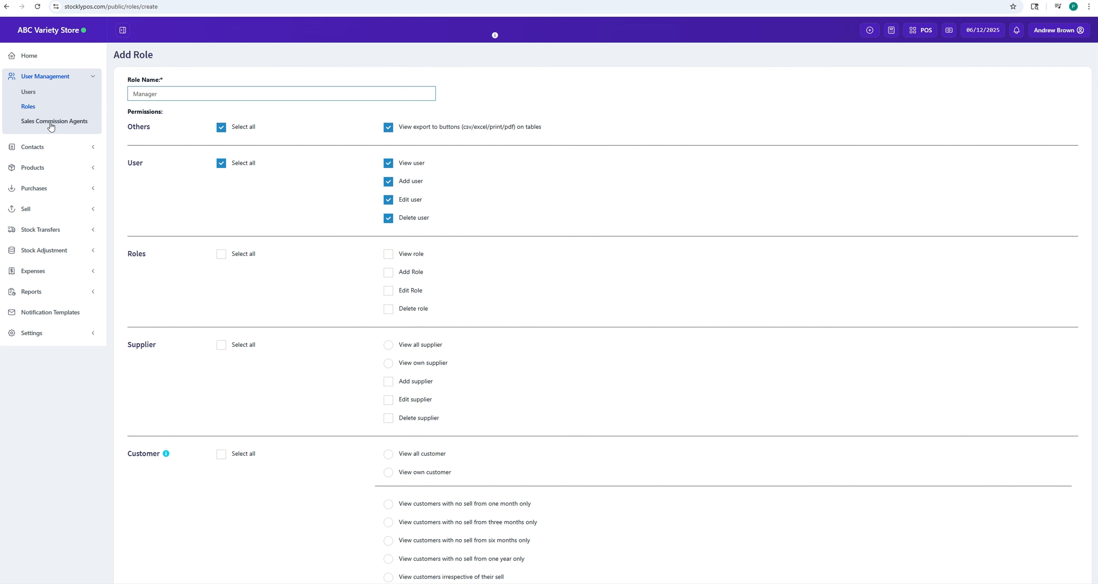
Open the form for adding a sales commission agent and examine its commission percentage field.
left_click(50, 121)
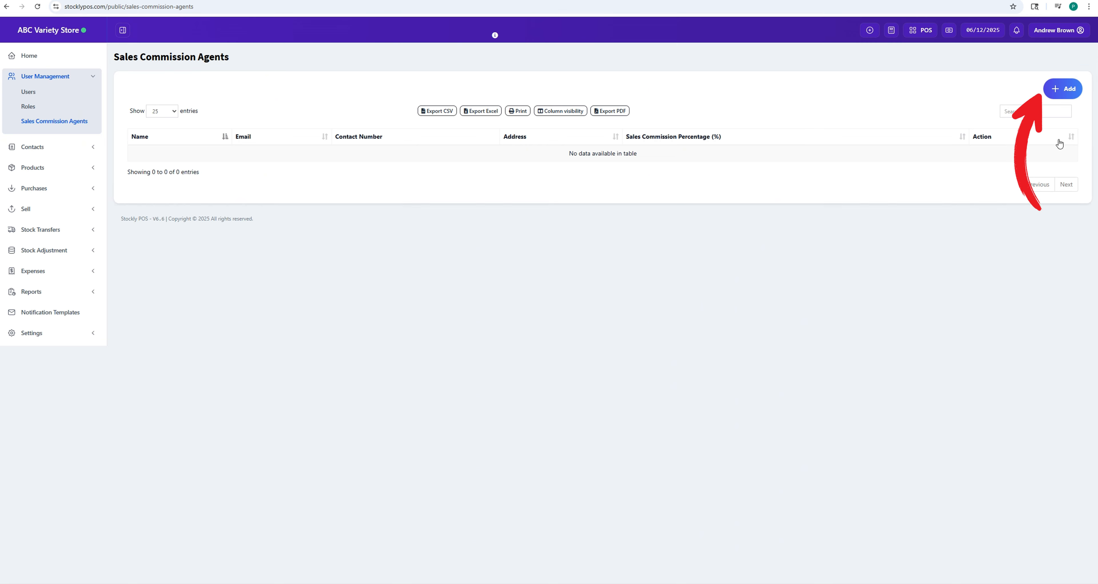
left_click(1055, 93)
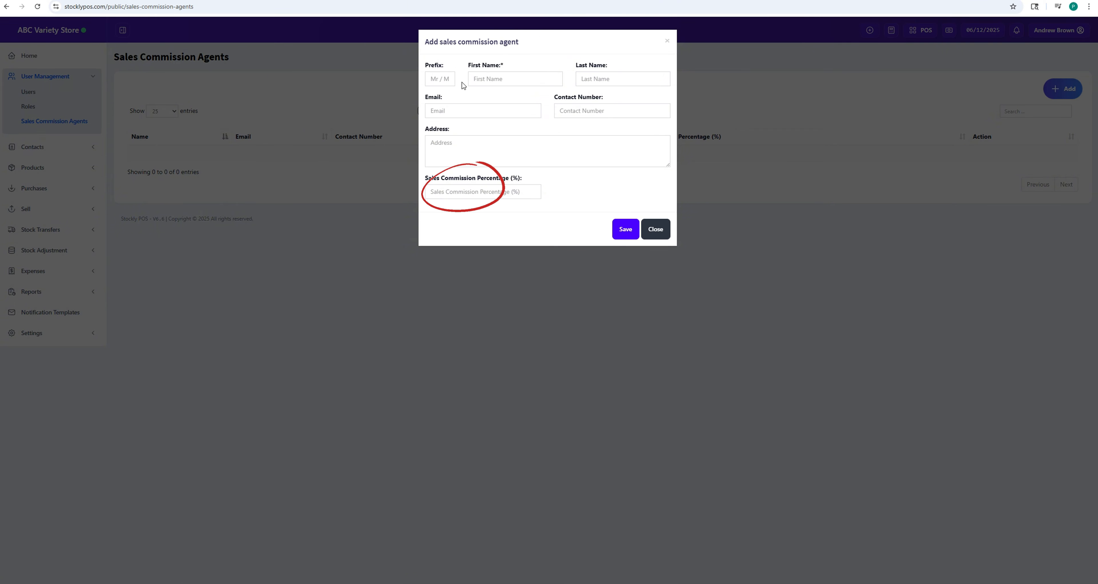
left_click(450, 191)
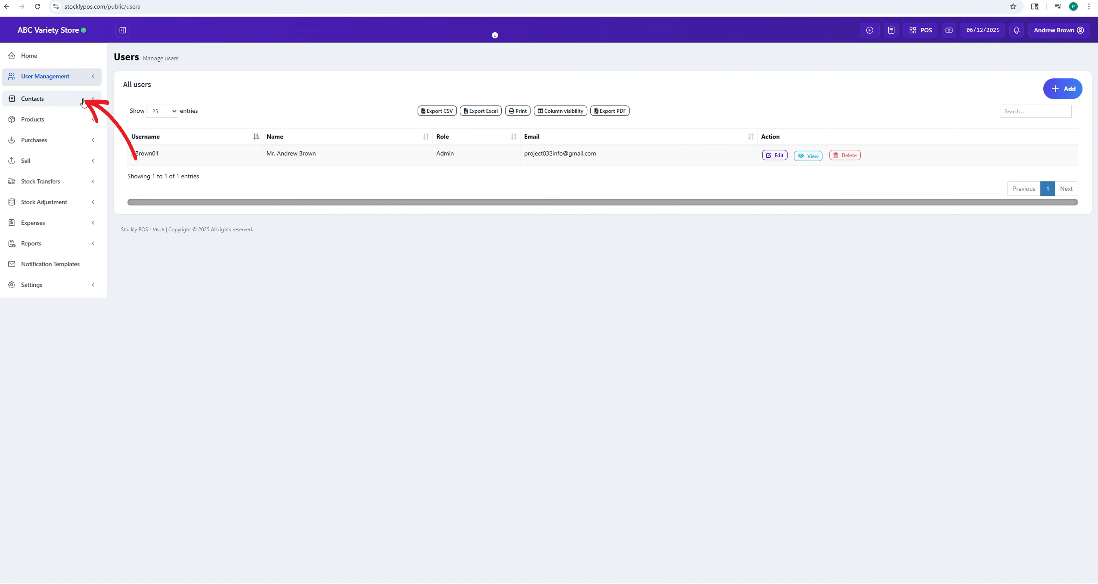
Open a new supplier contact form and compare its Business and Individual options.
left_click(83, 103)
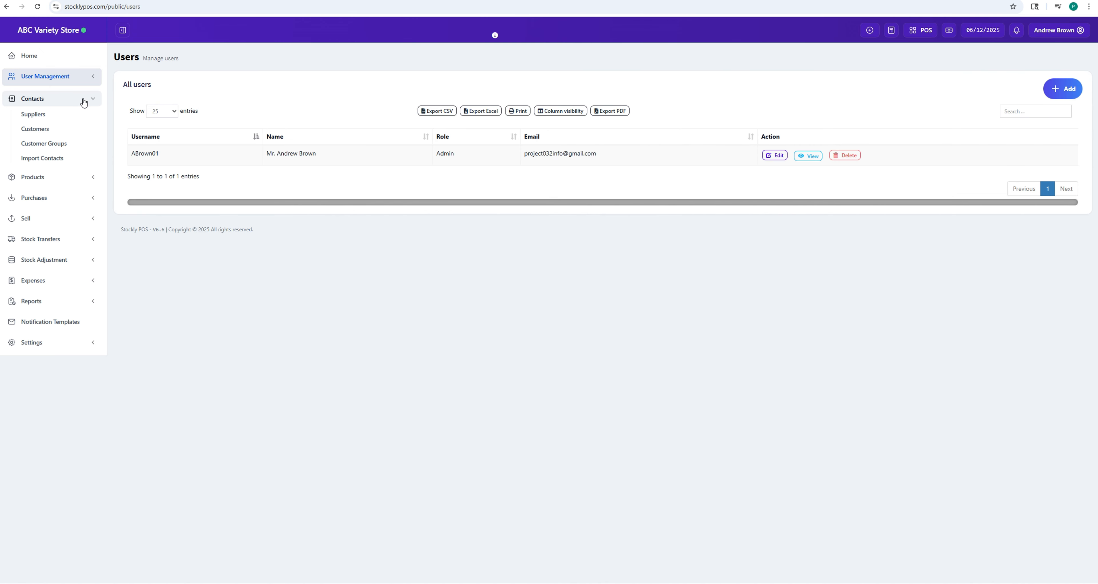
left_click(34, 114)
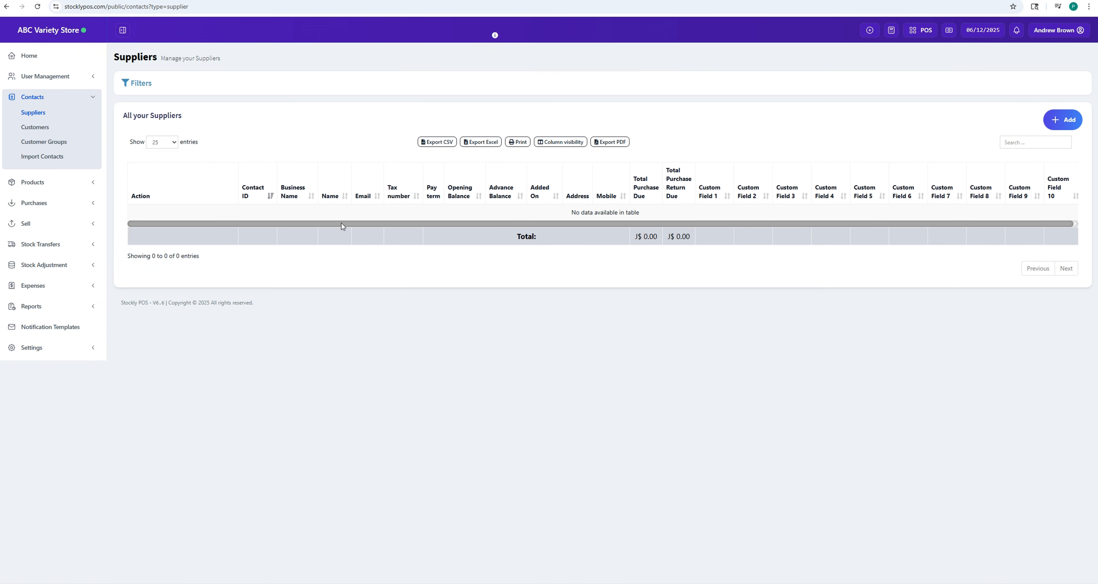
left_click(1060, 123)
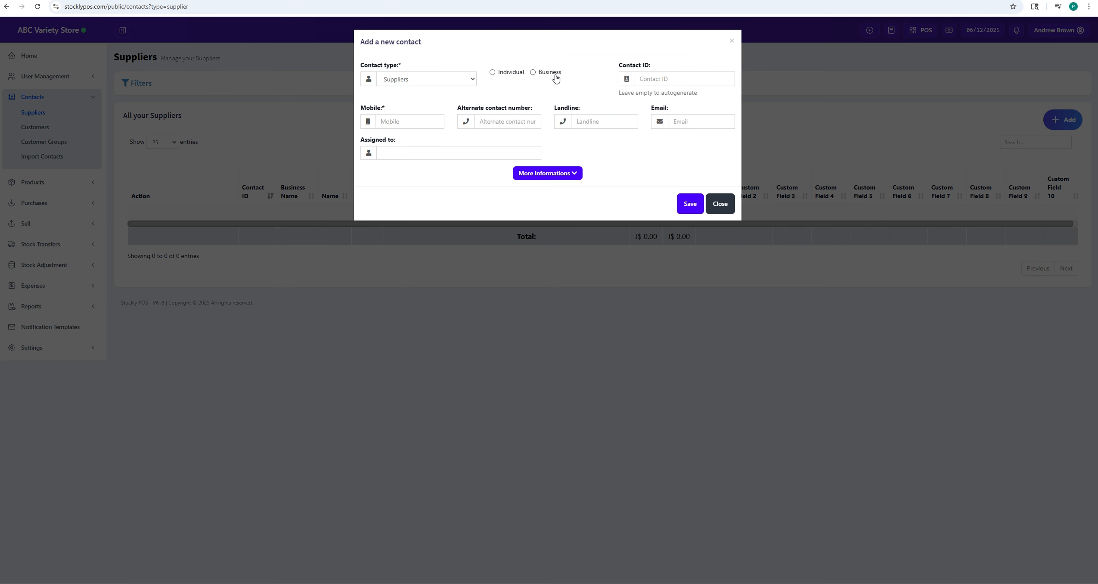
left_click(533, 72)
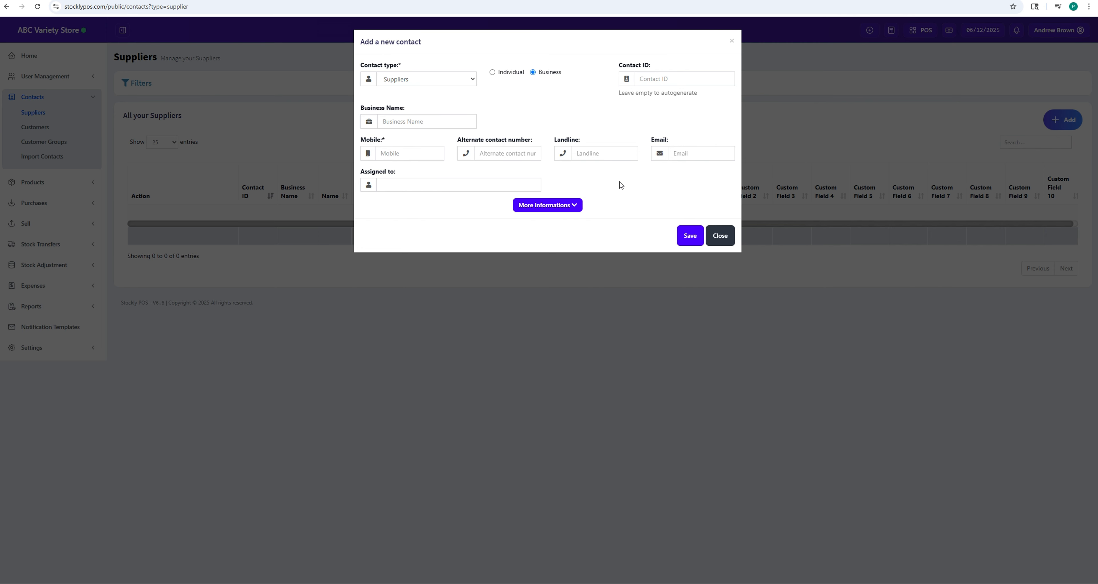
left_click(506, 75)
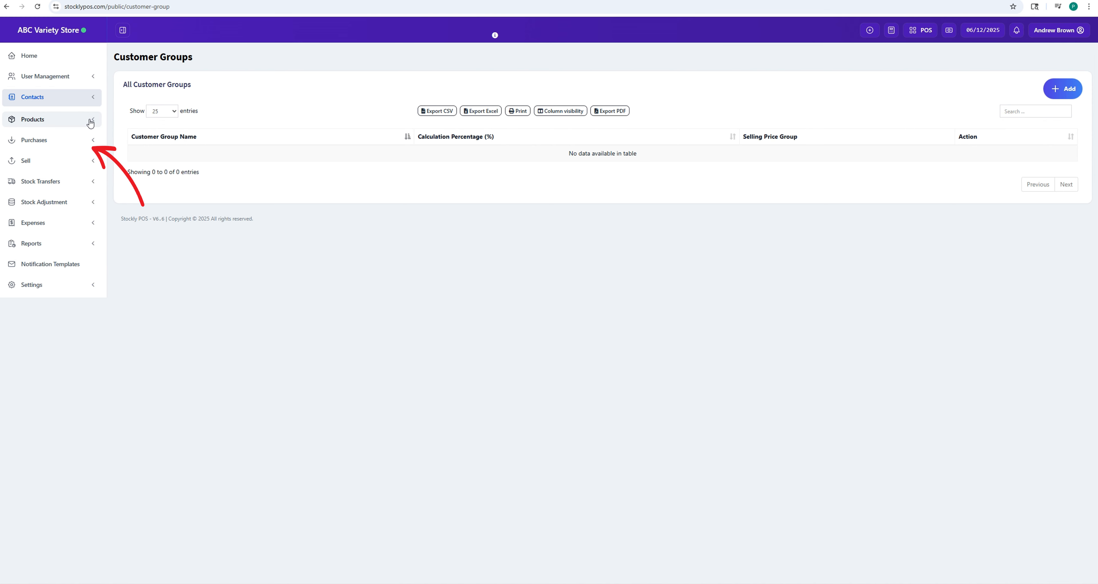
Add a product category named Tools.
left_click(90, 121)
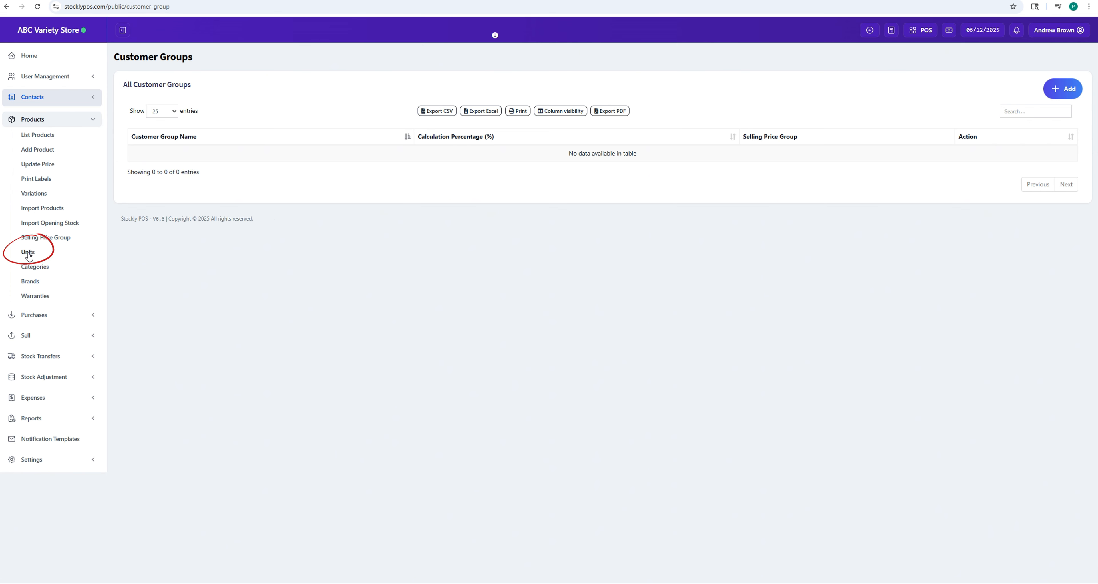
left_click(34, 266)
left_click(1061, 96)
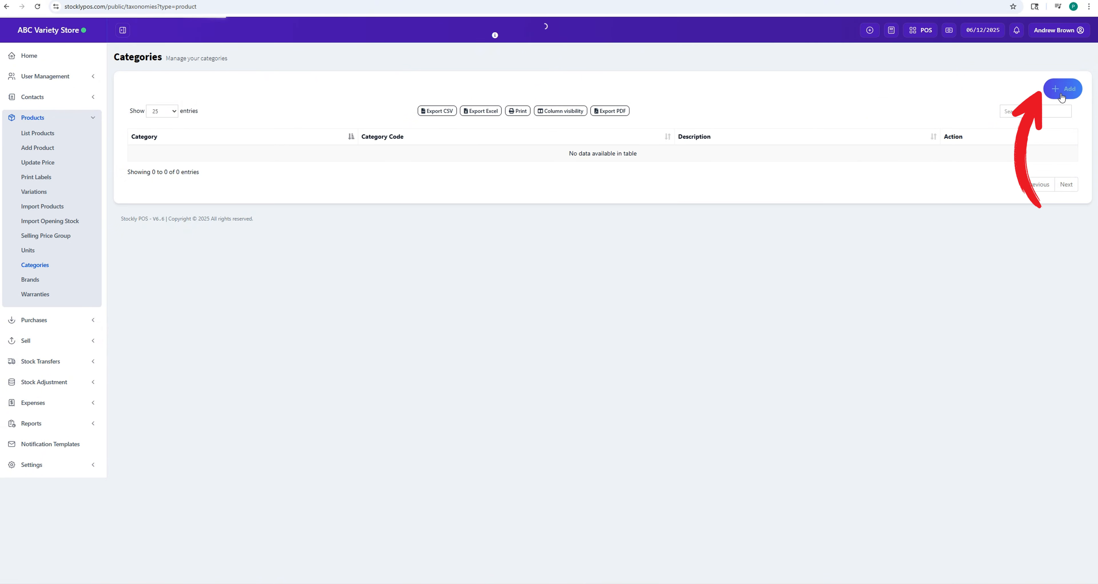
type("Tools")
left_click(461, 112)
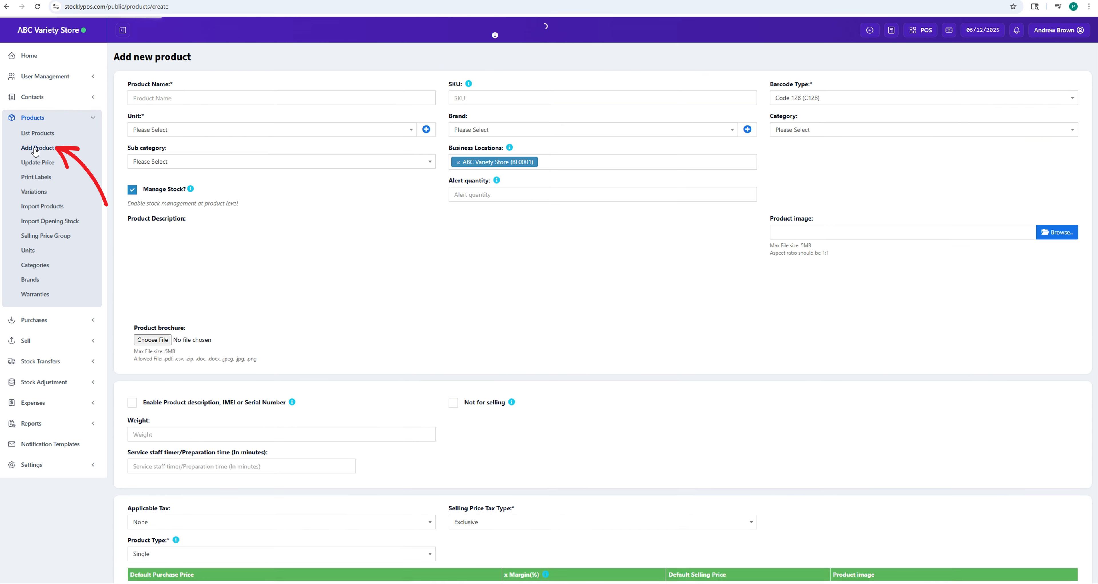
Name the new product Dewalt XR Drill and set its unit to Pieces (Pc(s)).
type("Dewalt ")
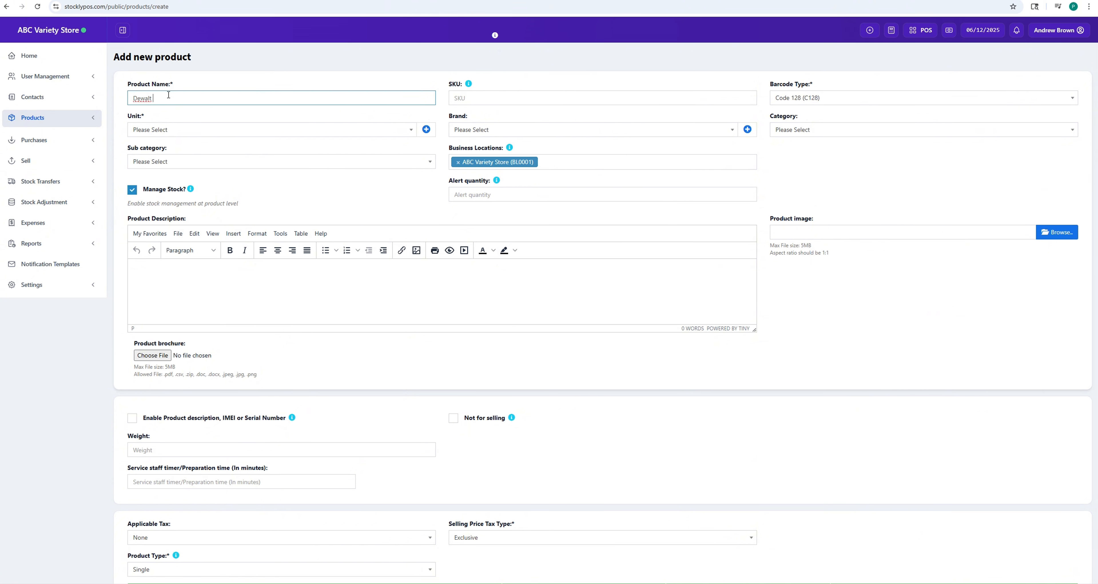
type("XR Drill")
left_click(273, 130)
left_click(213, 152)
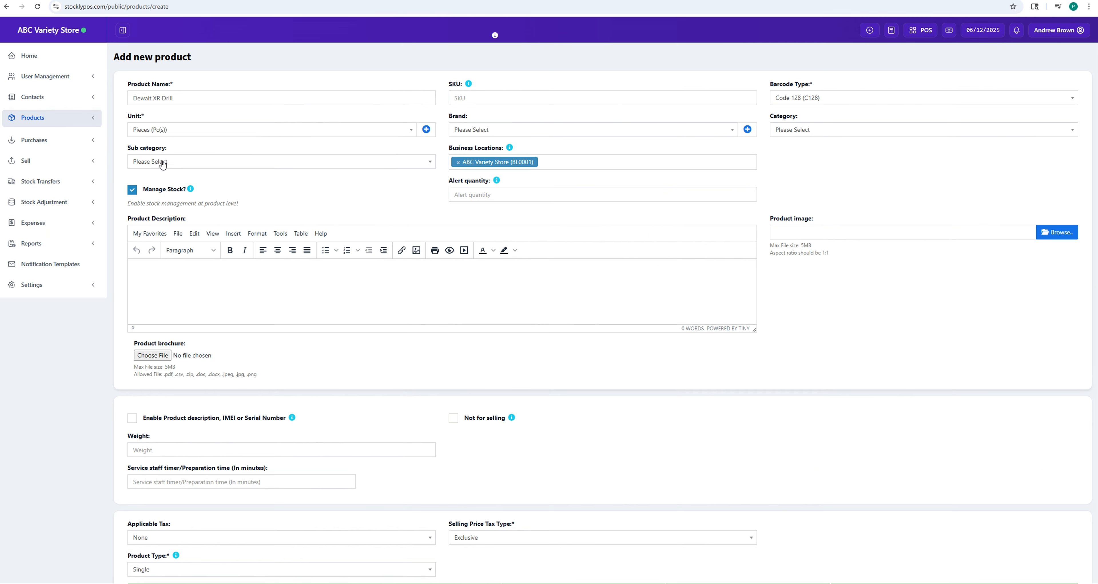
Create the brand Dewalt from the product form and assign it to the product.
left_click(724, 130)
left_click(748, 129)
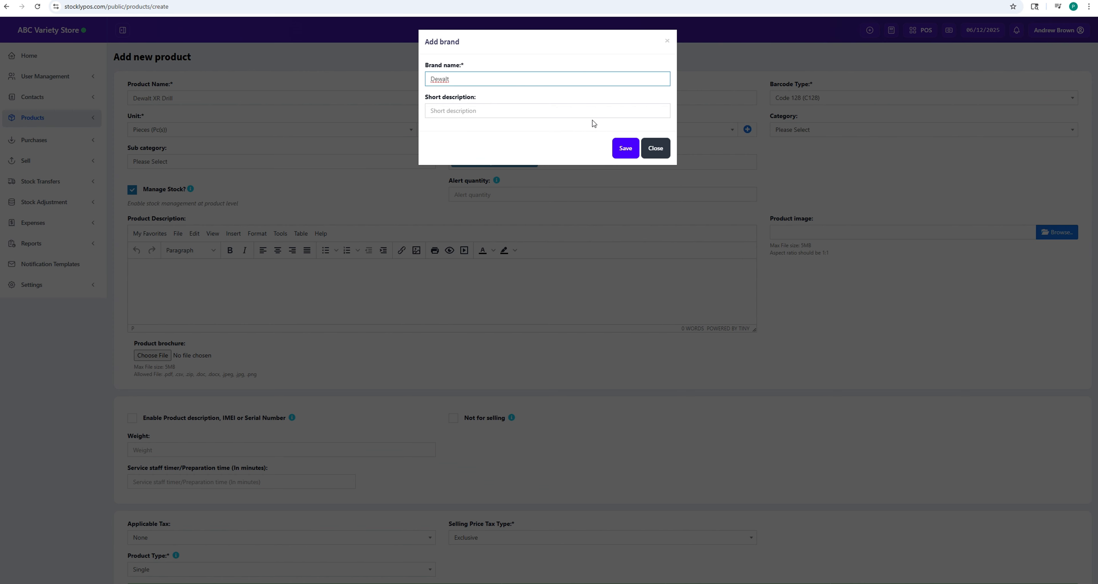
left_click(625, 148)
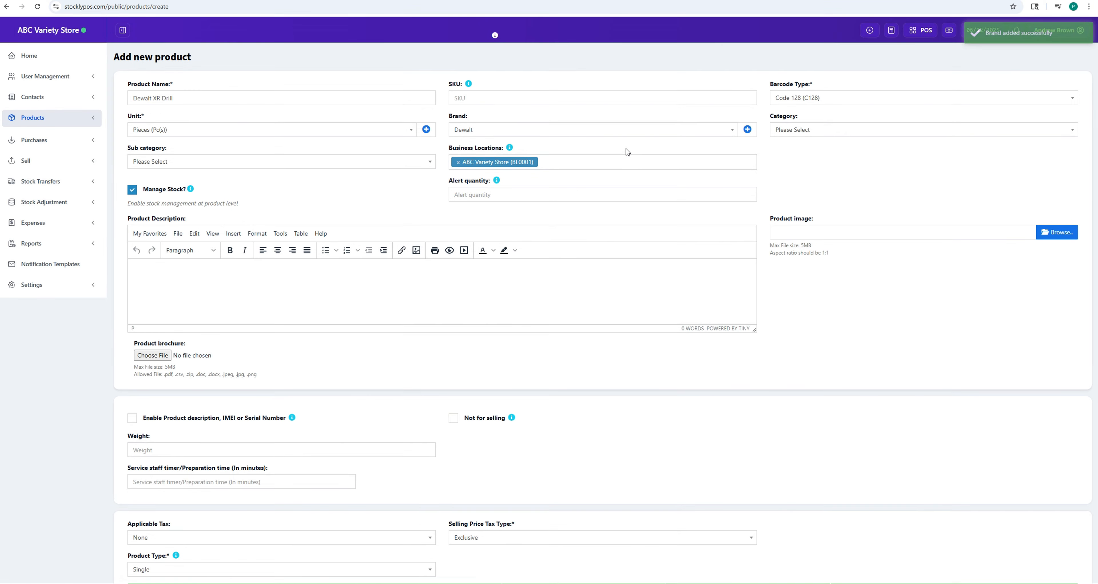
Assign the product to the Tools category and set its alert quantity to 10.
left_click(801, 131)
left_click(793, 145)
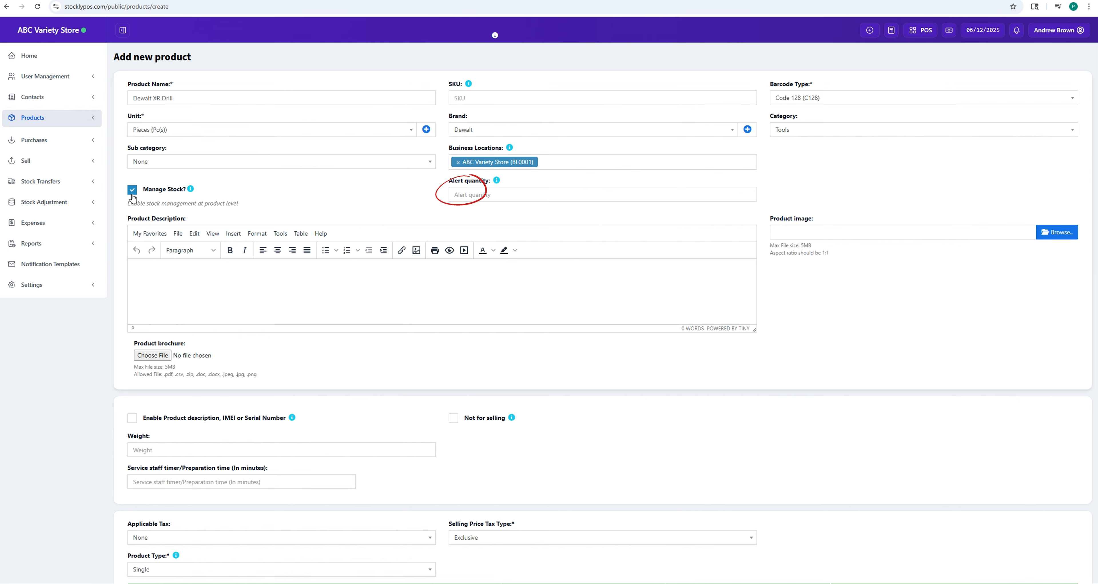
left_click(502, 195)
type("10")
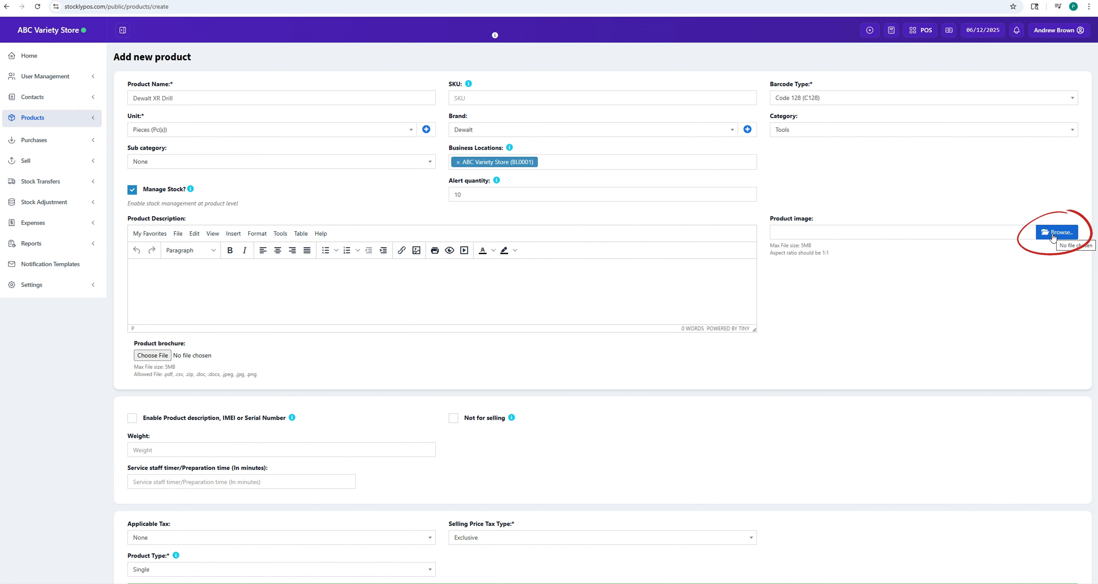
Upload the drill xr image from the Project files folder as the product image.
left_click(1052, 235)
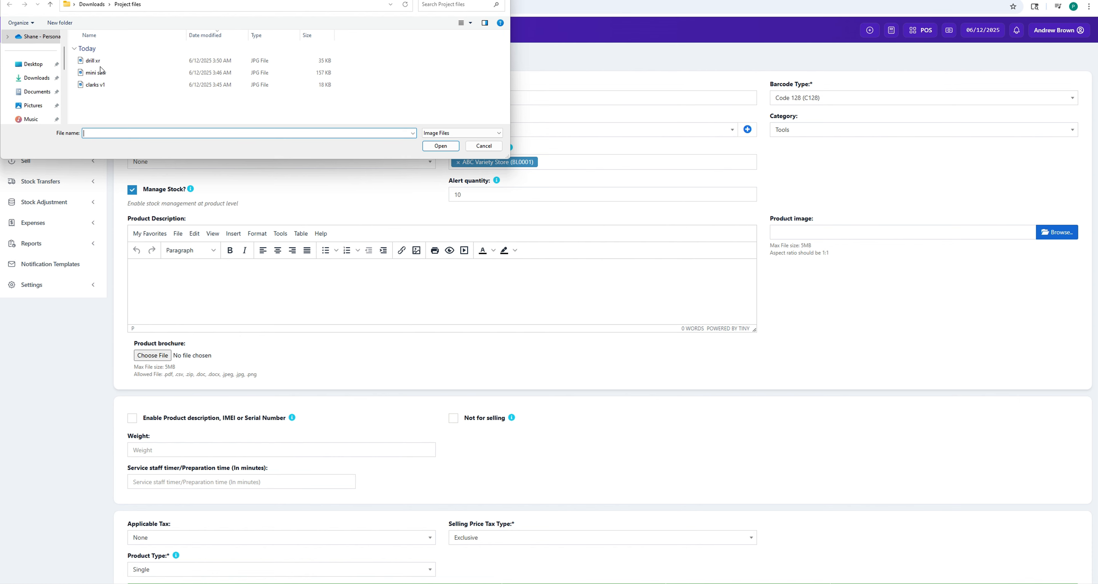
left_click(99, 61)
left_click(439, 147)
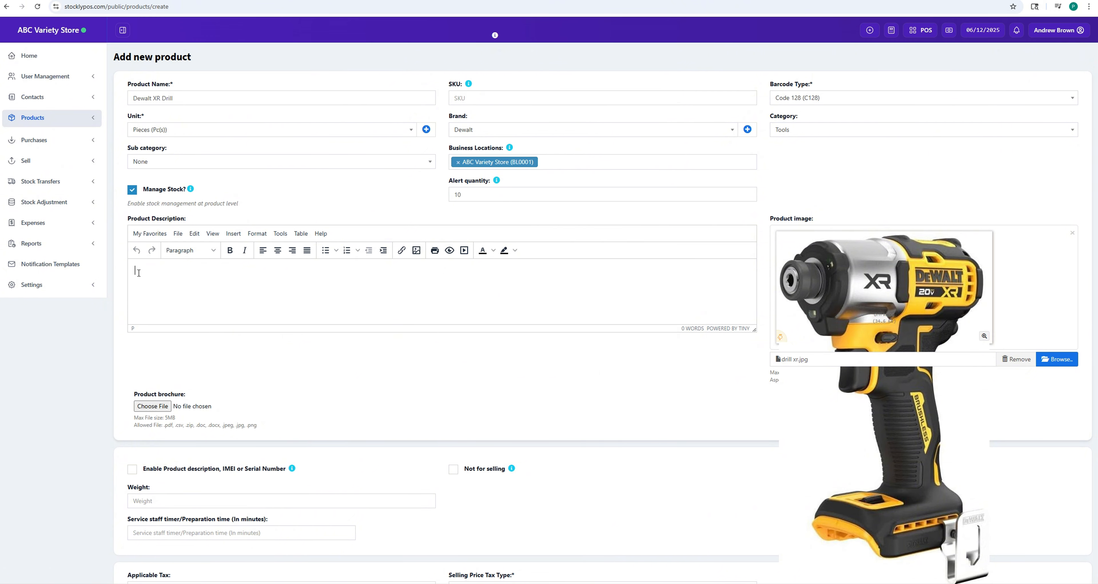
Examine the product's not-for-selling, weight, preparation time, applicable tax and product type settings.
scroll(138, 273, "down", 4)
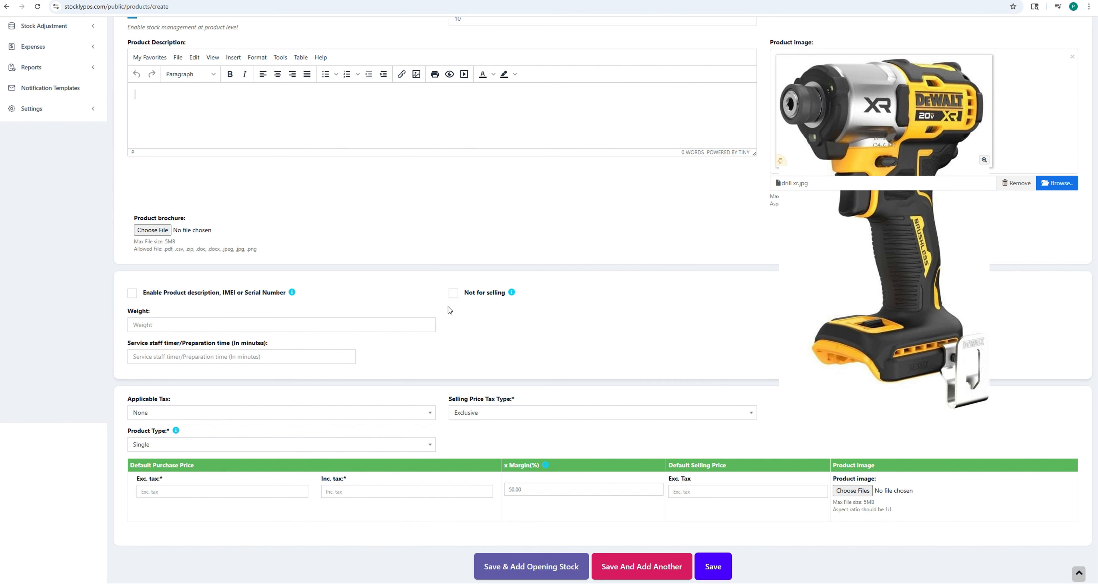
mouse_move(513, 294)
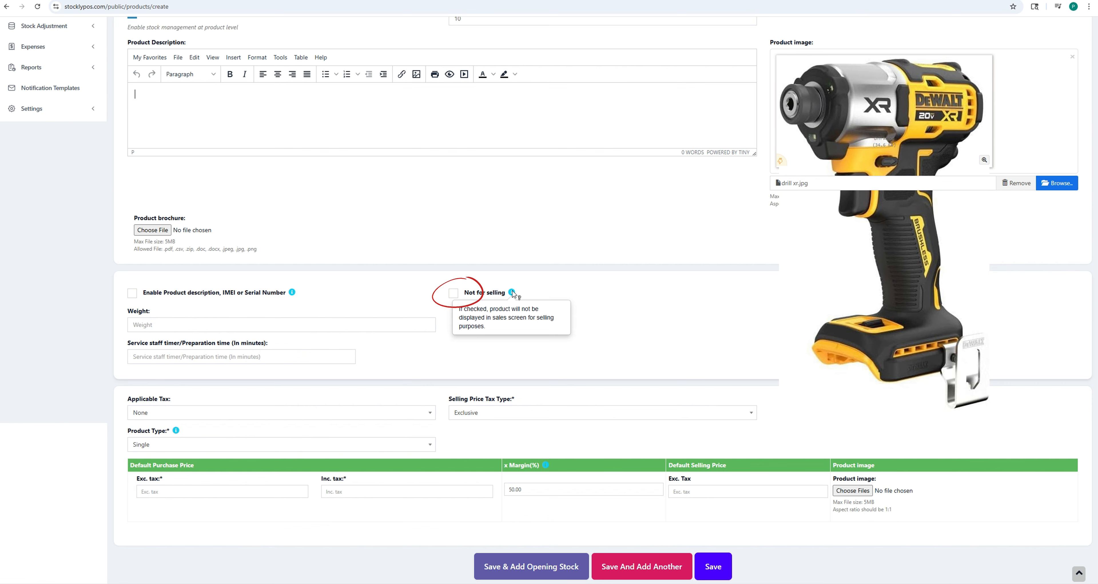
left_click(145, 325)
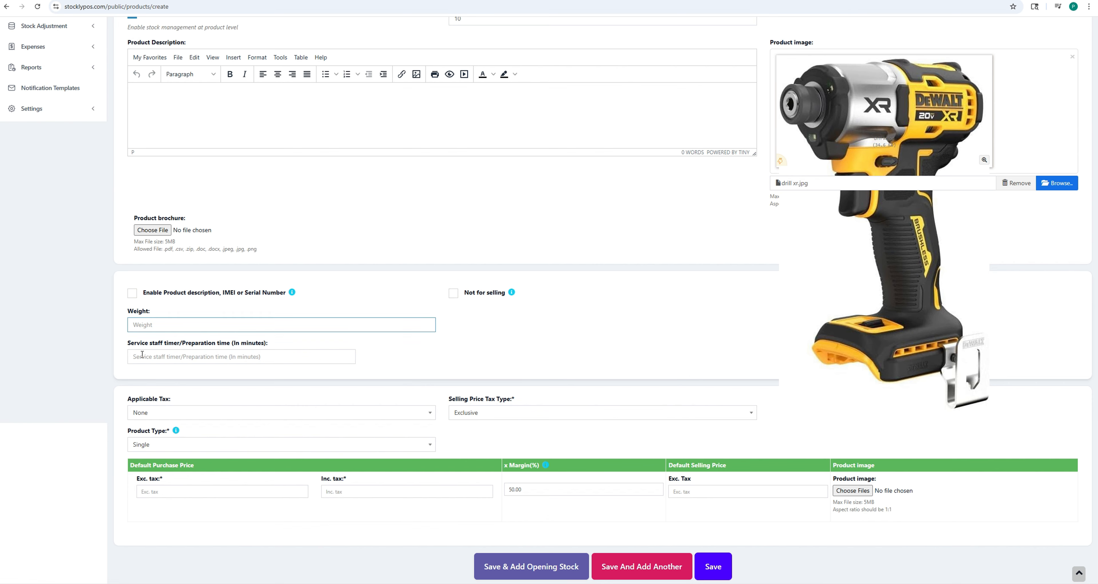
left_click(142, 356)
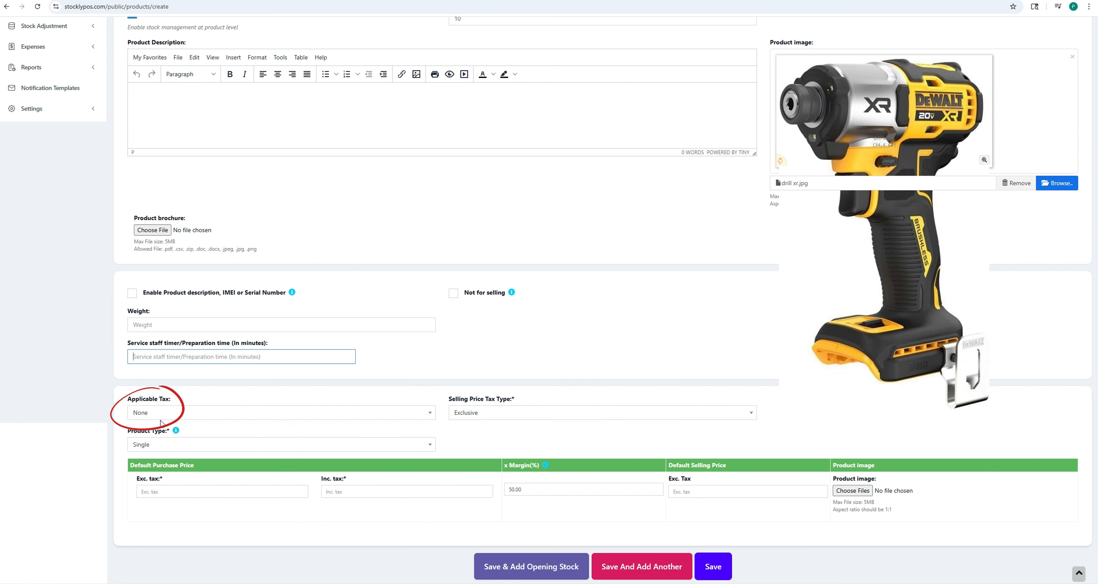
left_click(253, 419)
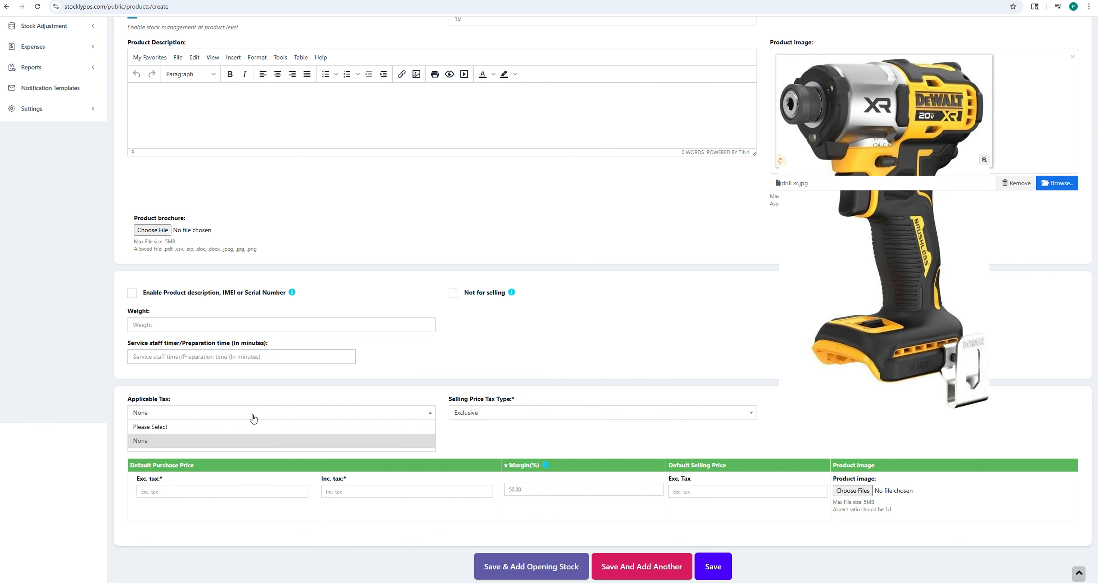
left_click(253, 419)
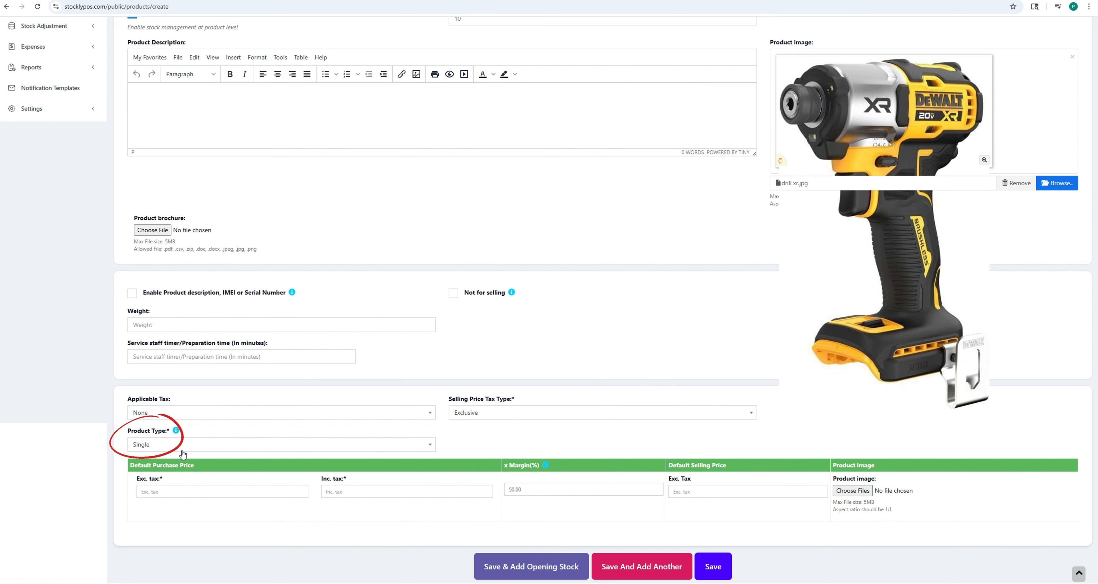
left_click(196, 448)
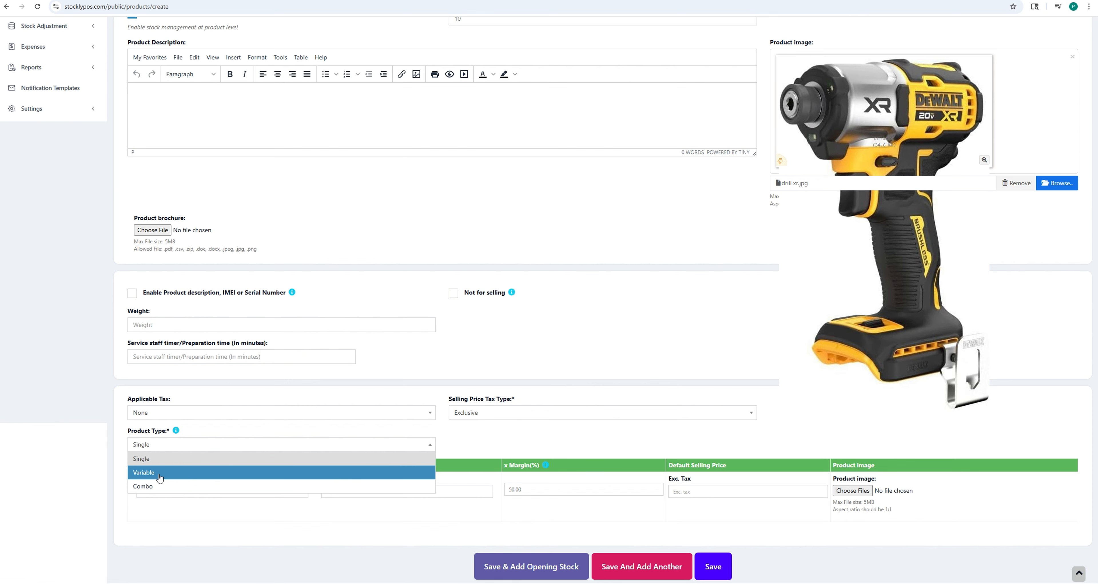
Set the single product's pre-tax purchase price to 15000 and selling price to 25000, and save it with opening stock to add.
left_click(455, 430)
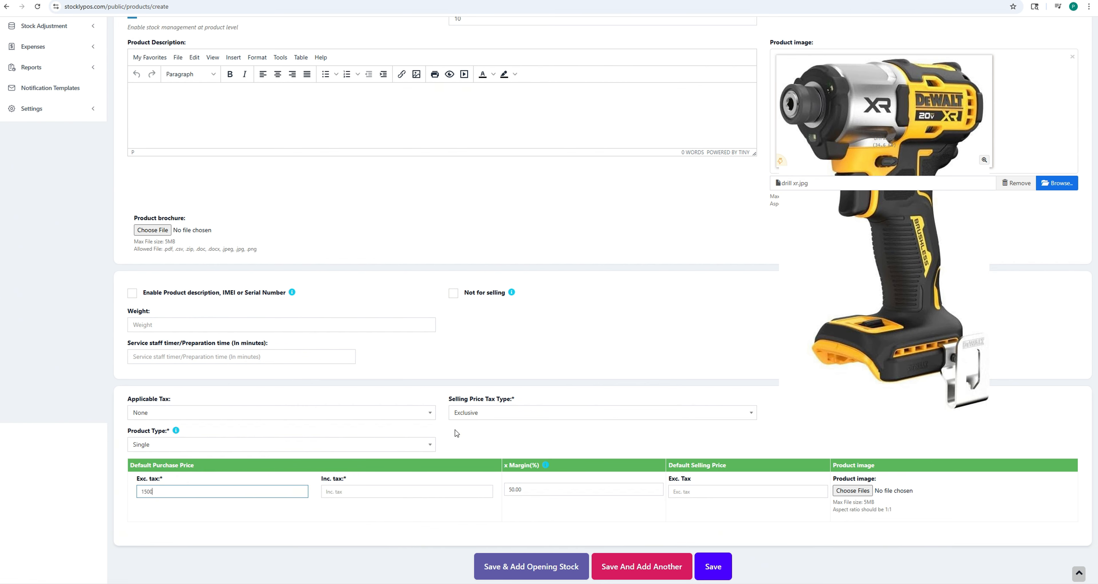
type("0")
left_click(350, 510)
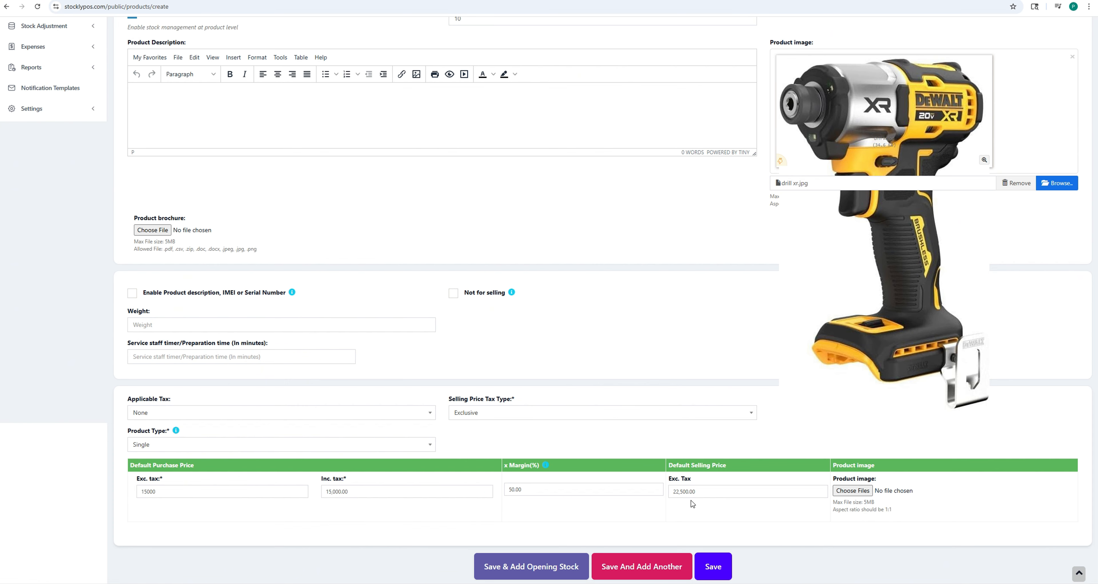
left_click(705, 494)
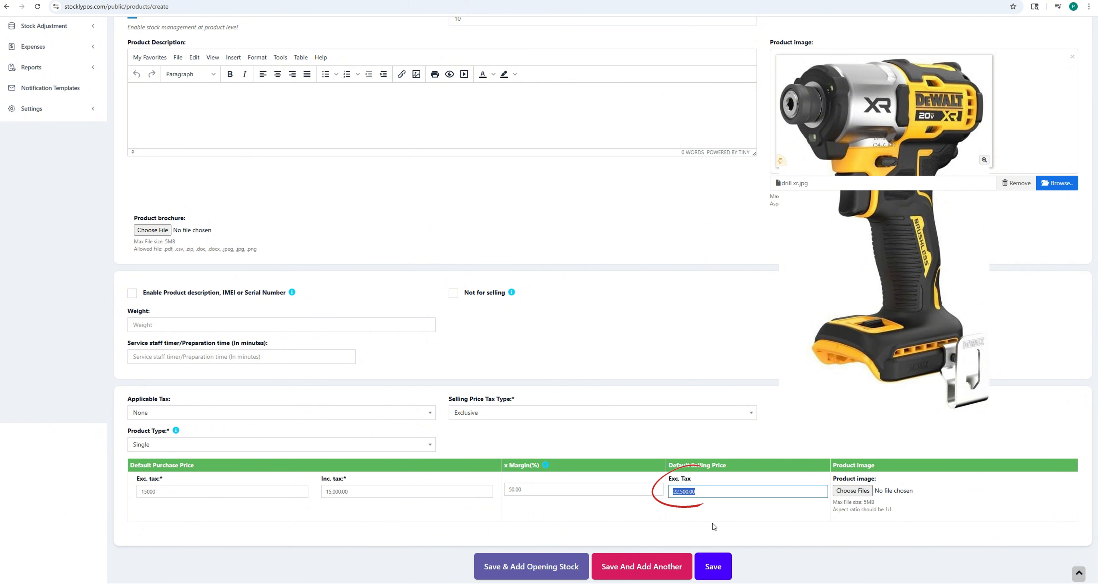
type("25000")
left_click(724, 516)
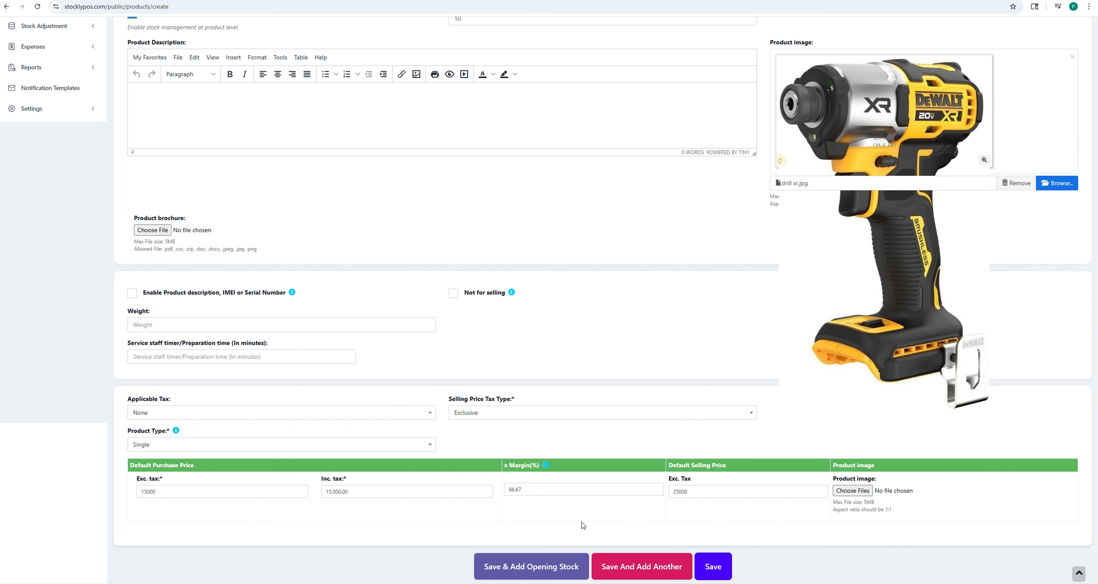
left_click(524, 569)
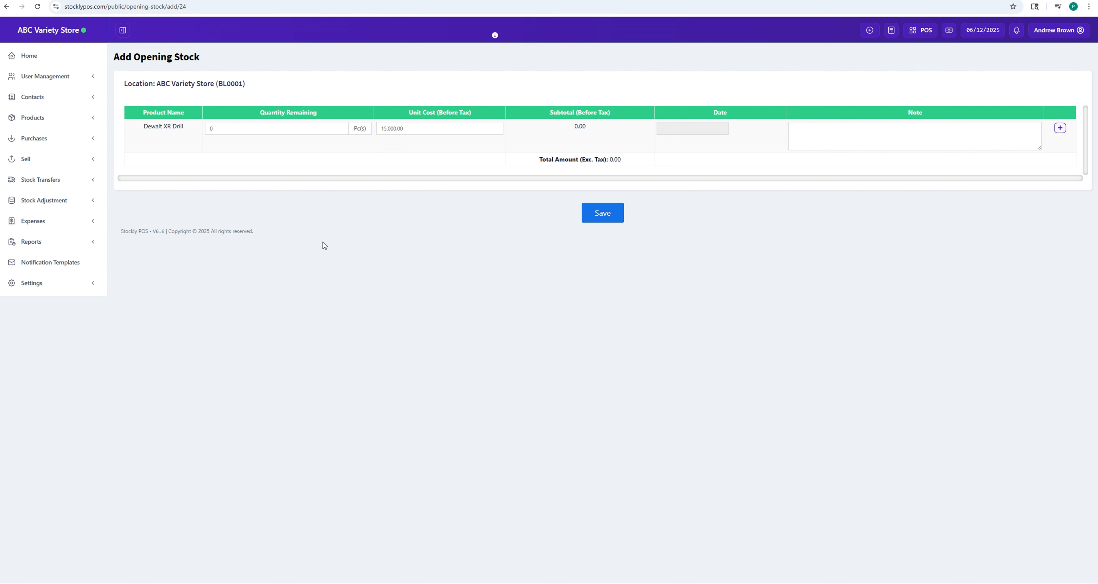
Enter an opening stock of 20 pieces for the Dewalt XR Drill dated June 1, 2025, and save it.
double_click(208, 129)
type("20")
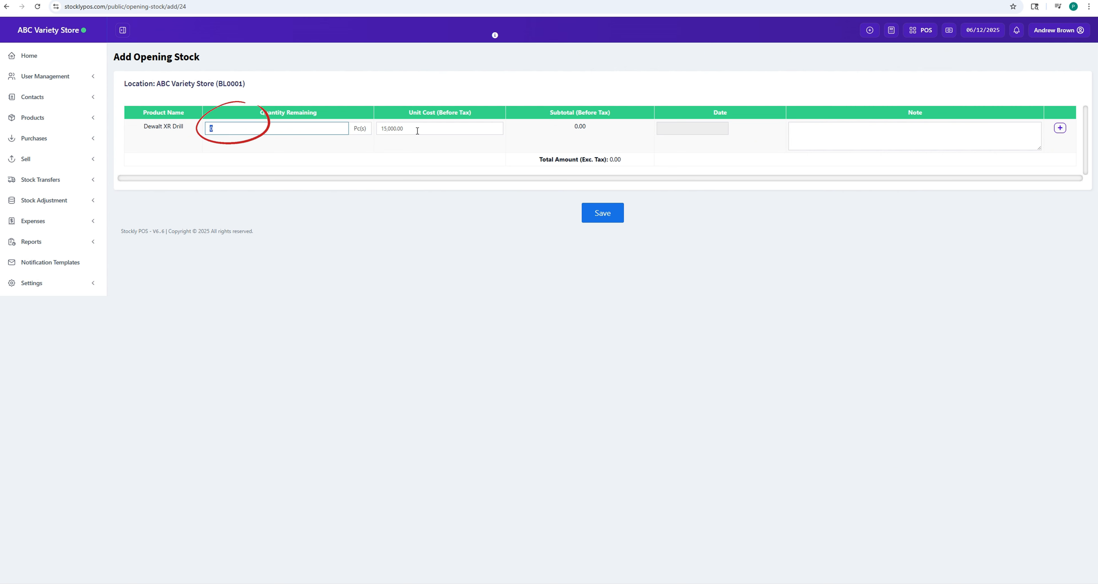
left_click(696, 128)
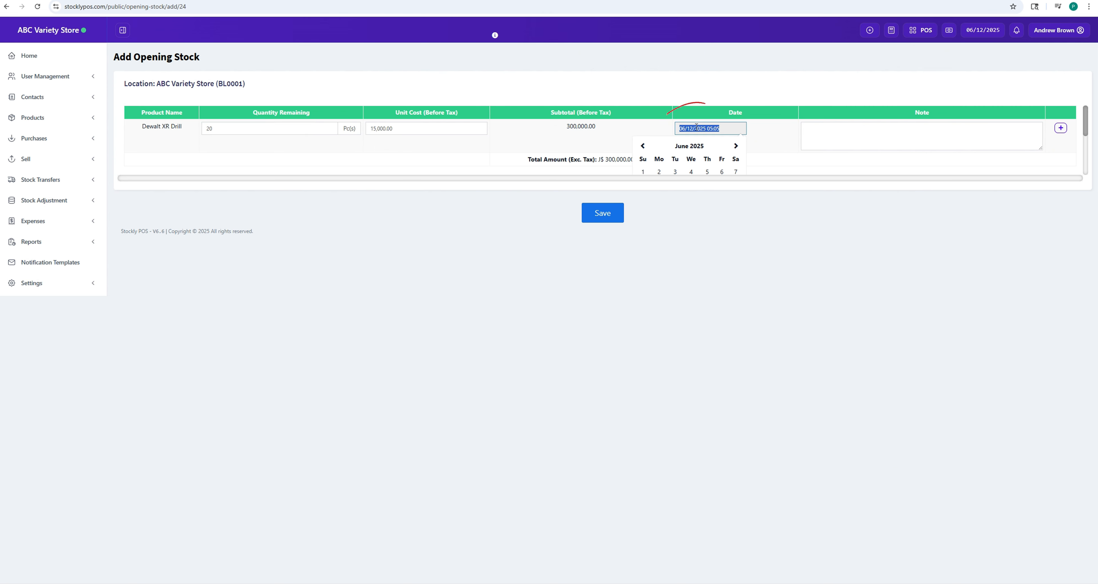
scroll(703, 162, "down", 1)
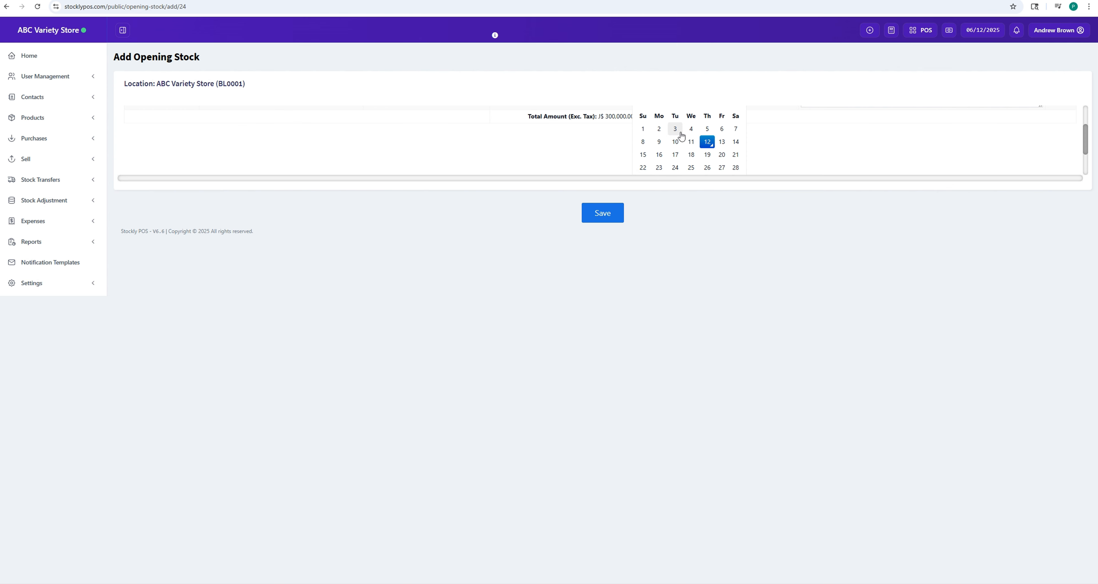
left_click(643, 129)
scroll(767, 137, "up", 1)
left_click(597, 220)
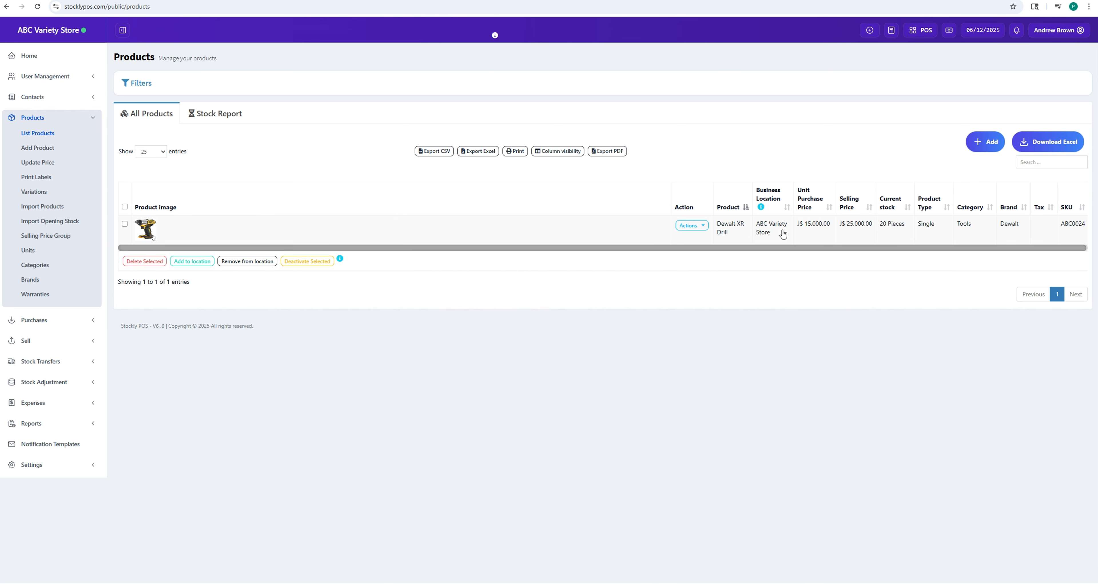
Open label printing from the product list and add the Dewalt XR Drill to the products to label.
left_click(691, 225)
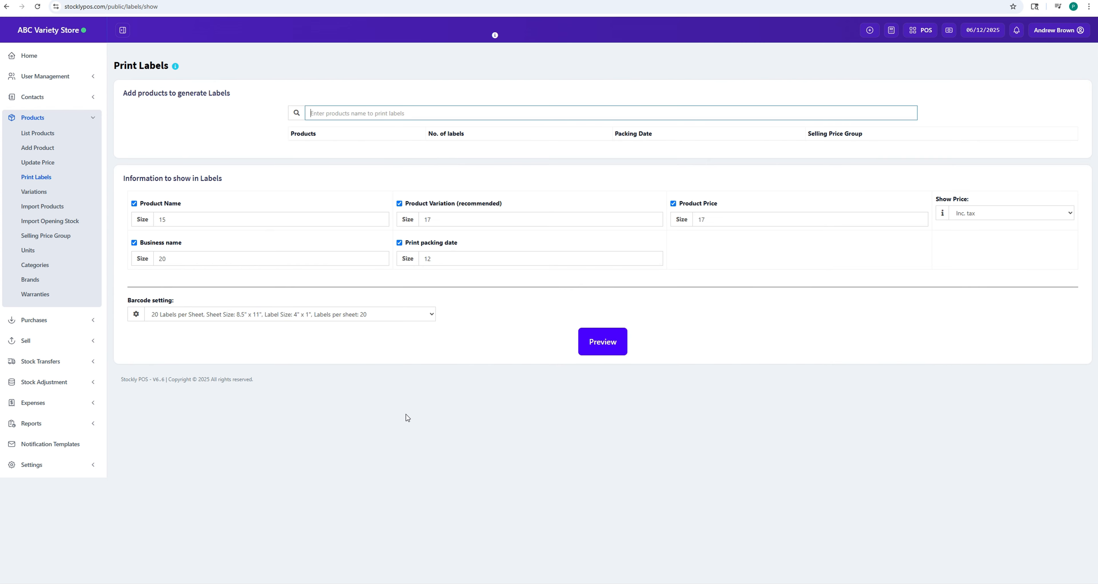
left_click(500, 409)
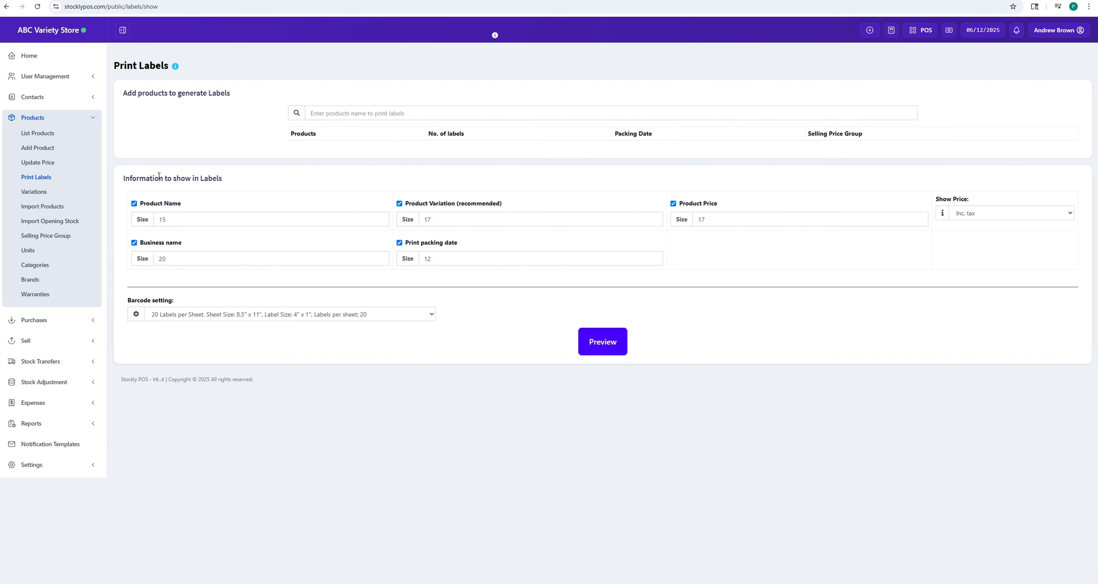
left_click(337, 112)
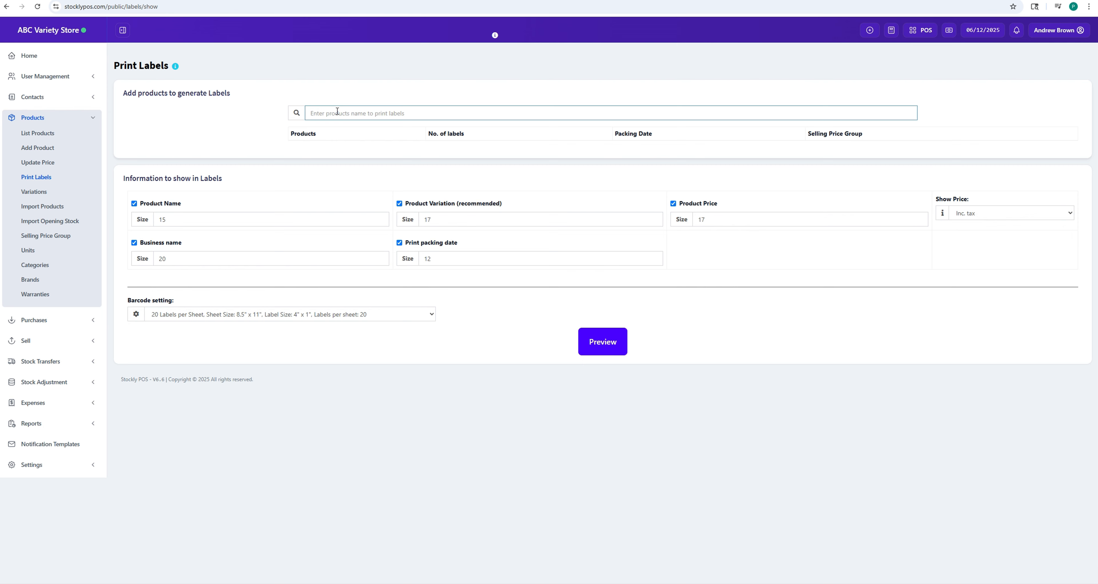
type("drill")
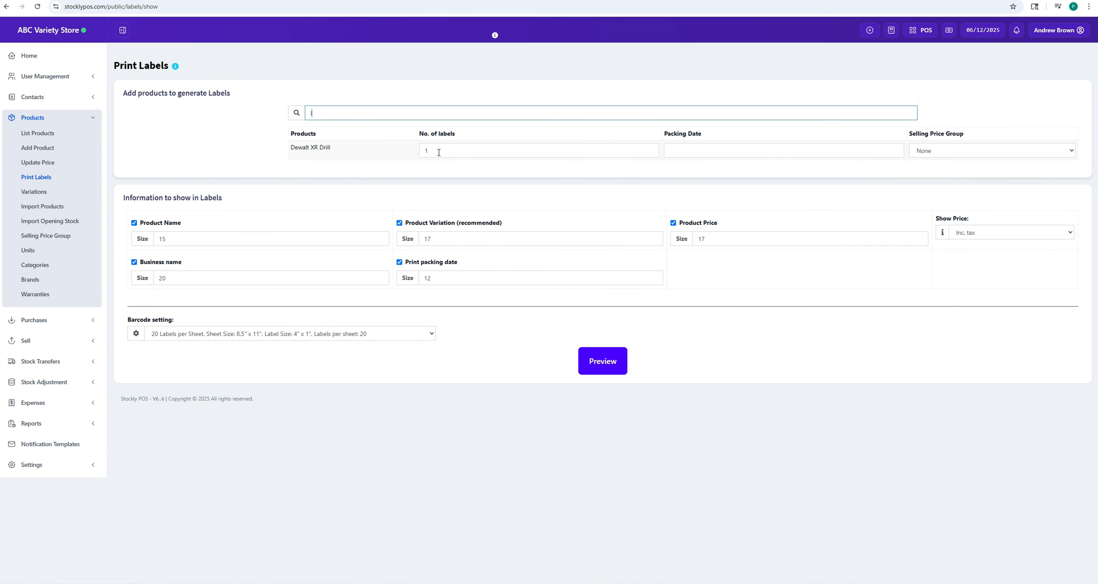
Examine the packing date, selling price group and barcode sheet options available for the drill's labels.
left_click(700, 151)
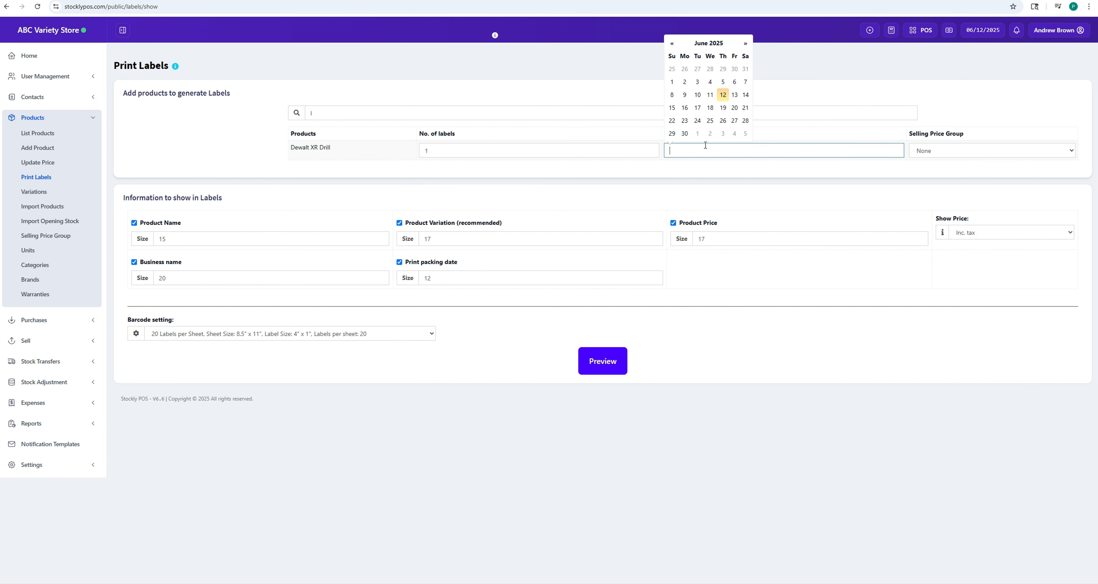
left_click(932, 155)
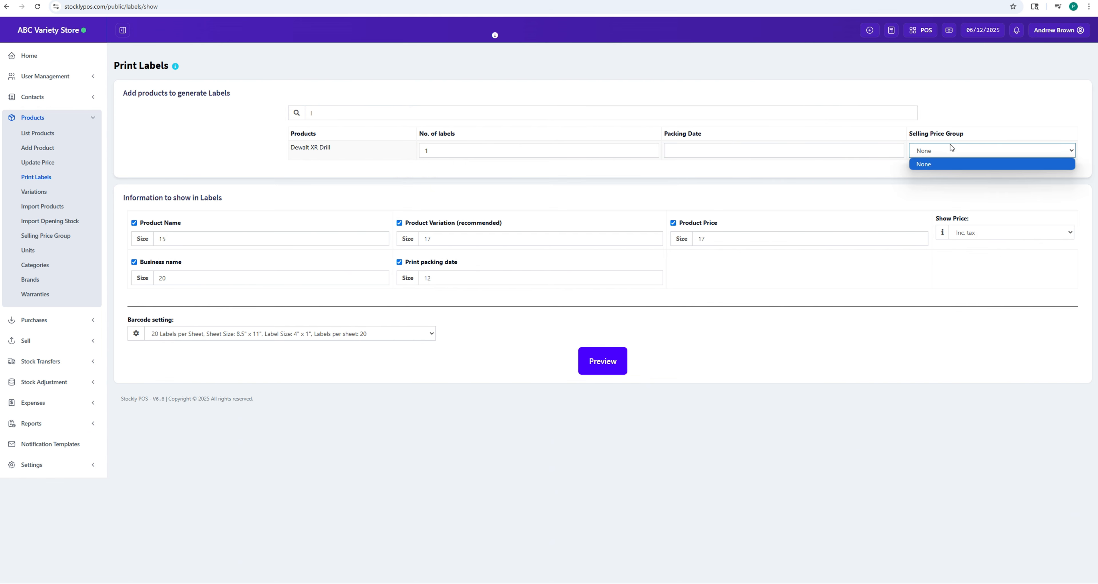
left_click(1072, 150)
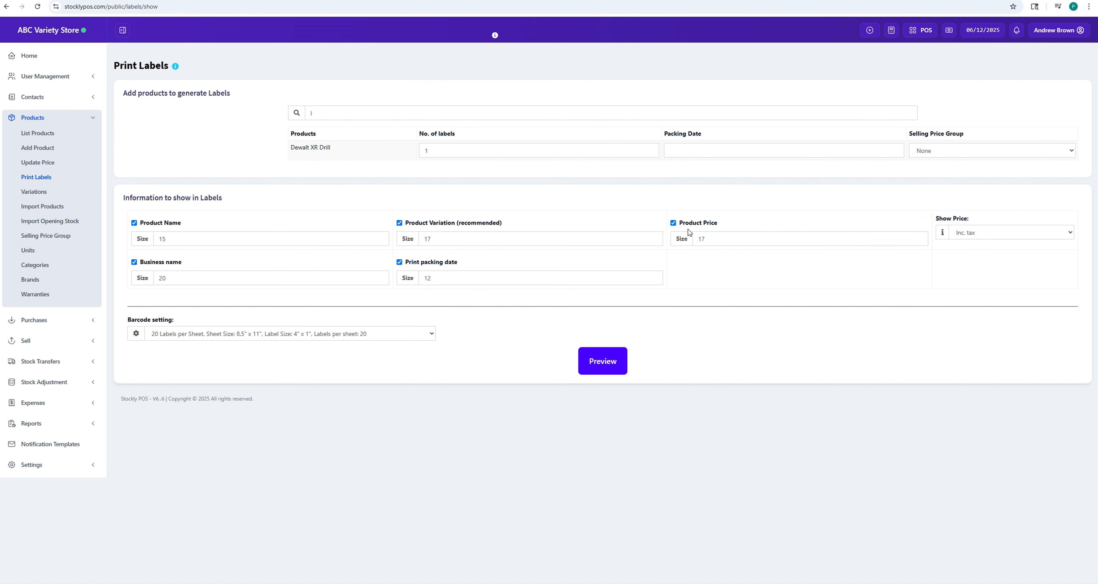
left_click(411, 333)
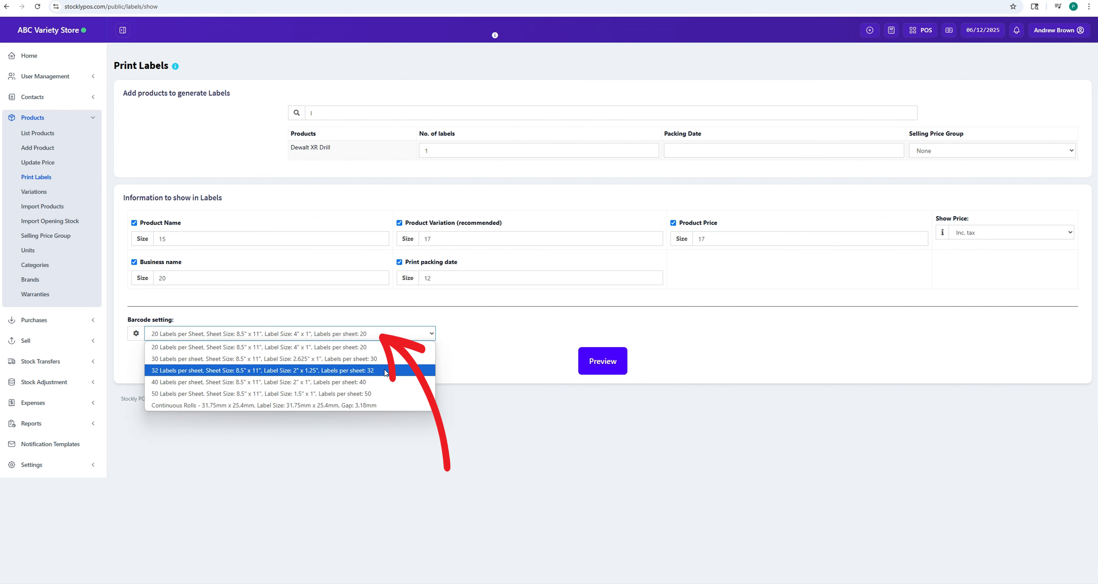
left_click(367, 412)
left_click(391, 334)
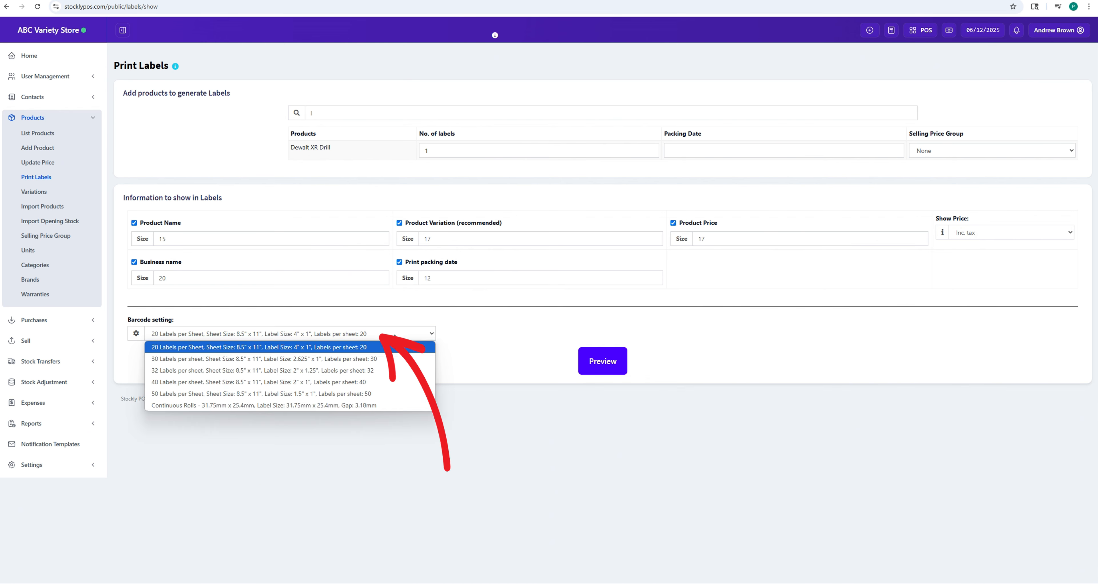
left_click(602, 357)
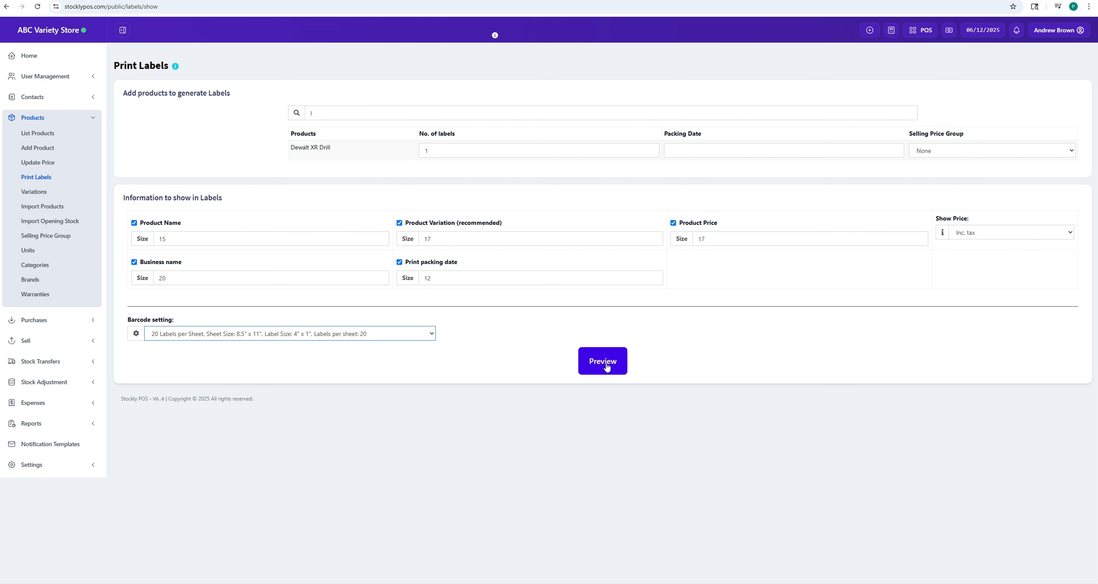
Set the number of Dewalt XR Drill labels to 20 and generate the label print preview.
left_click(608, 363)
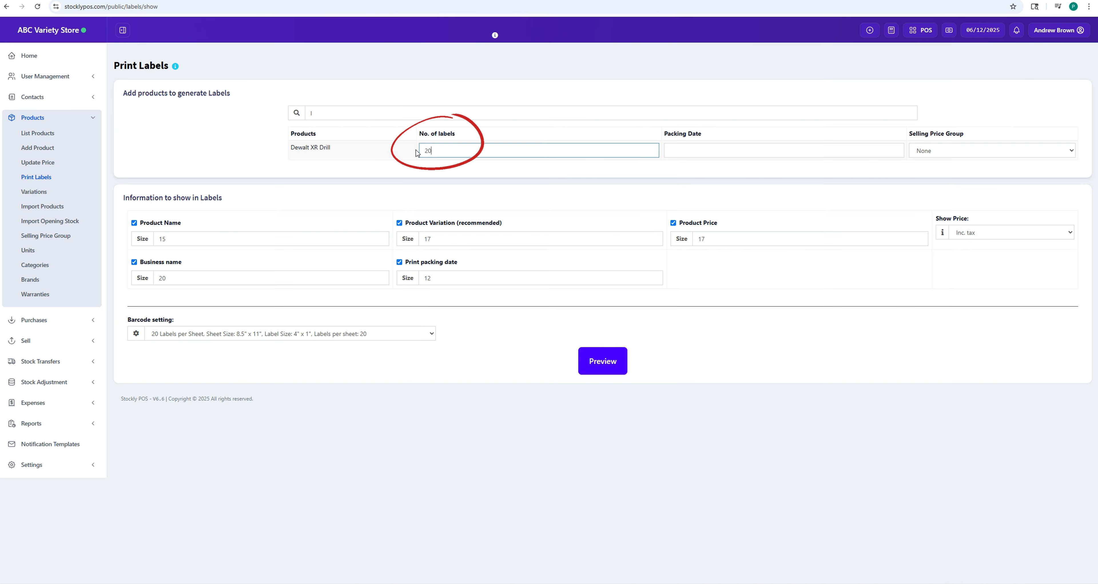
left_click(599, 365)
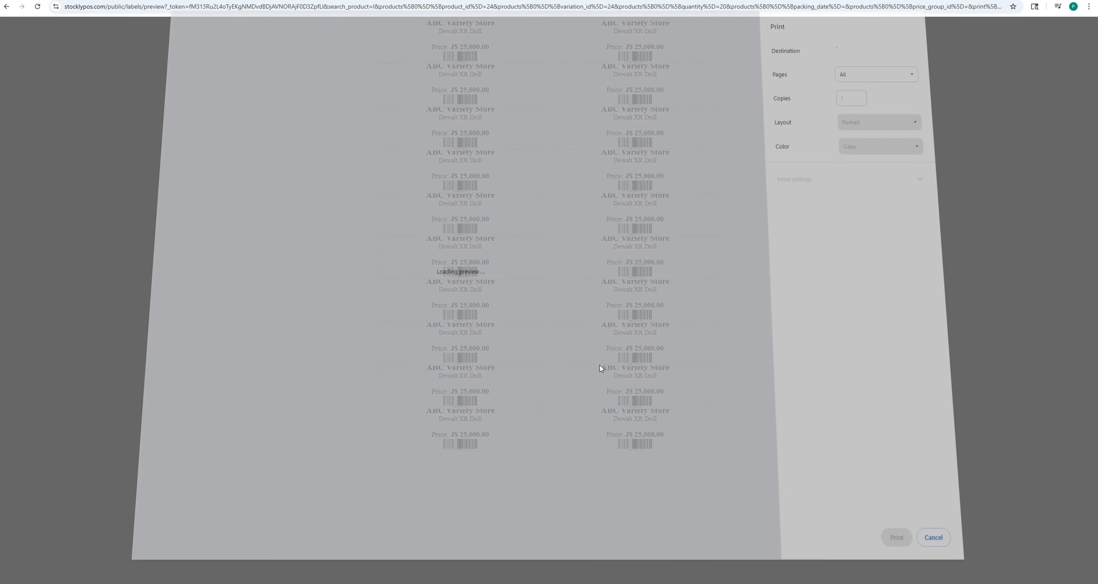